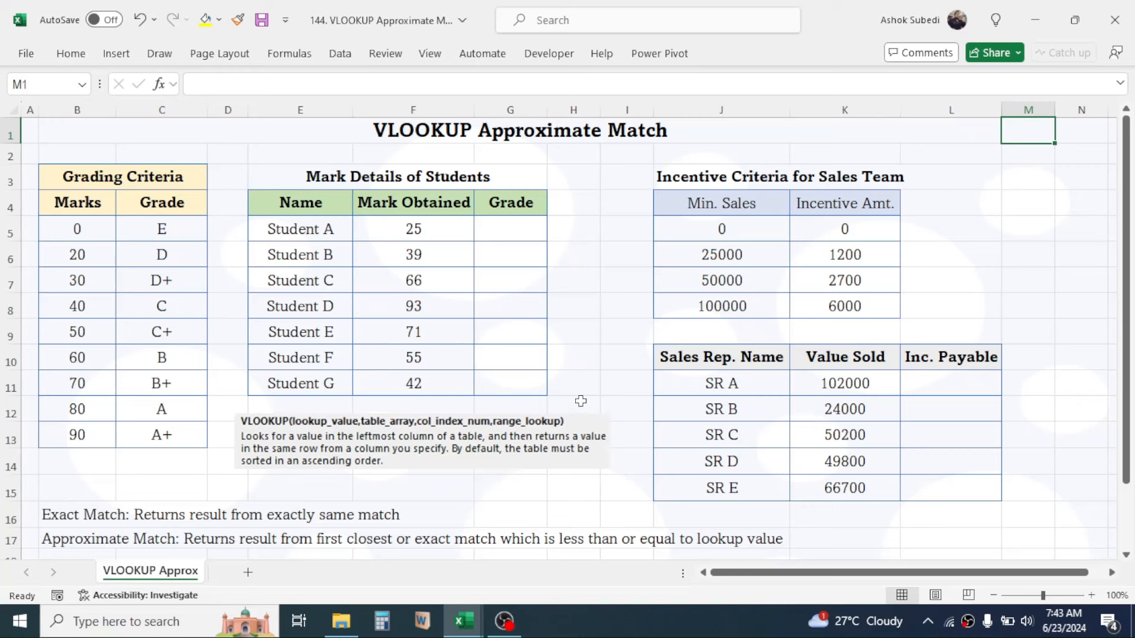
Step: View the VLOOKUP Exact Match workbook for reference and return to the VLOOKUP Approximate Match workbook
click(464, 621)
click(523, 556)
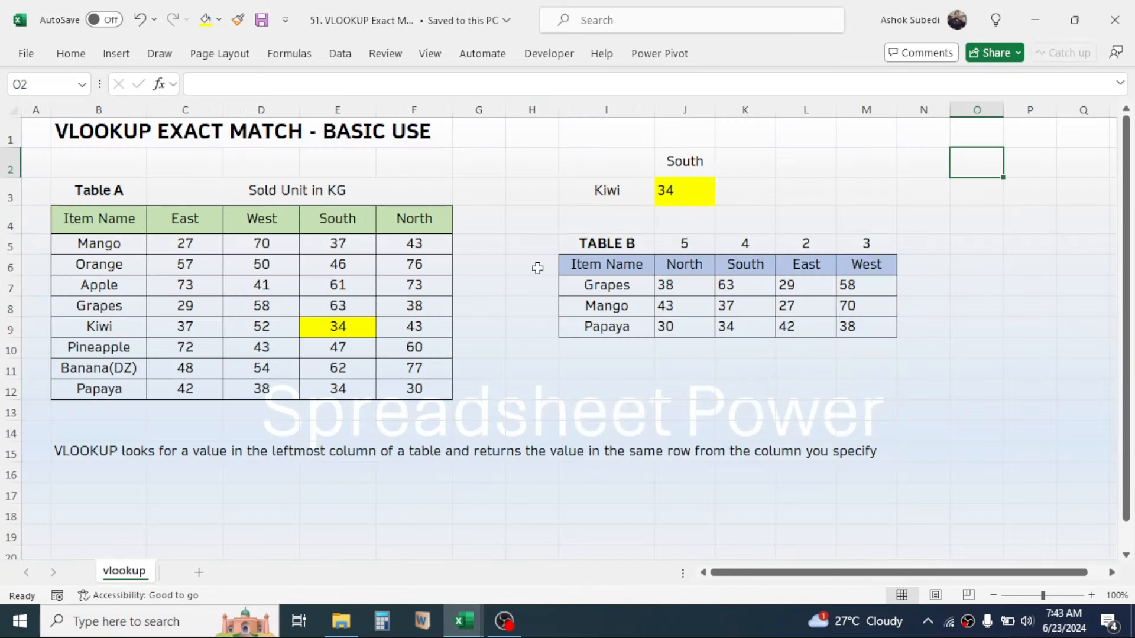
click(979, 347)
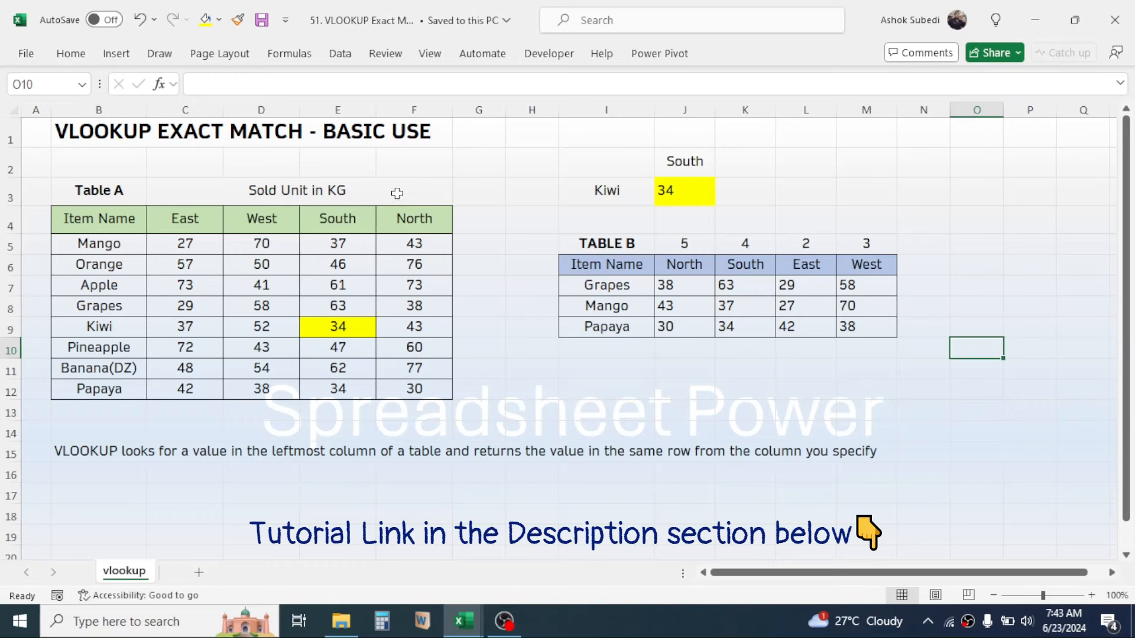
mouse_move(465, 620)
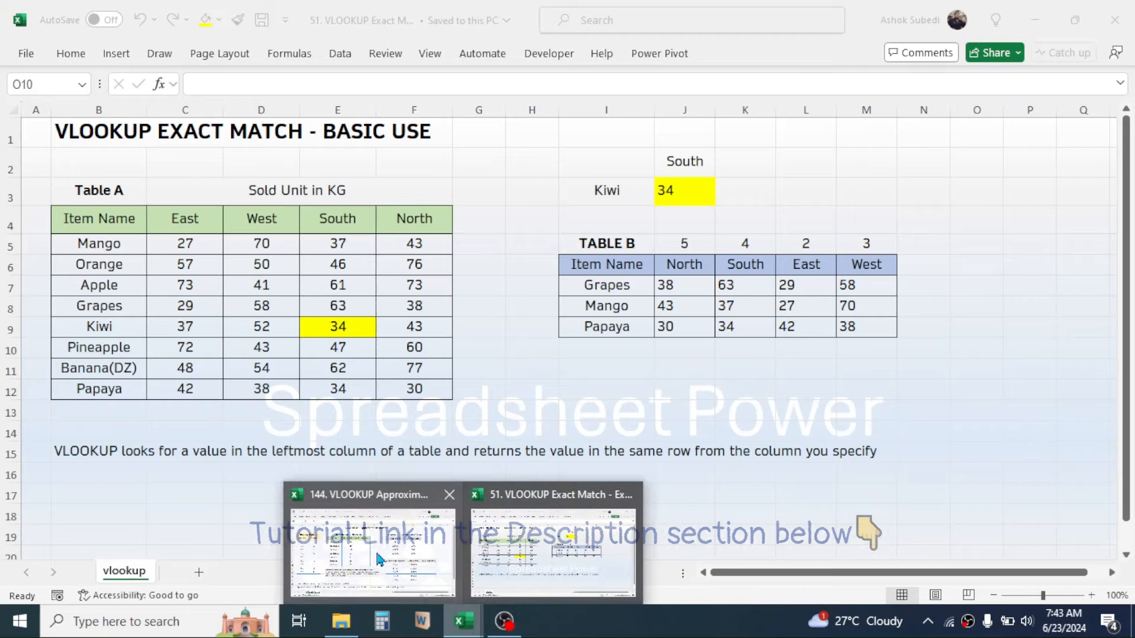
click(348, 541)
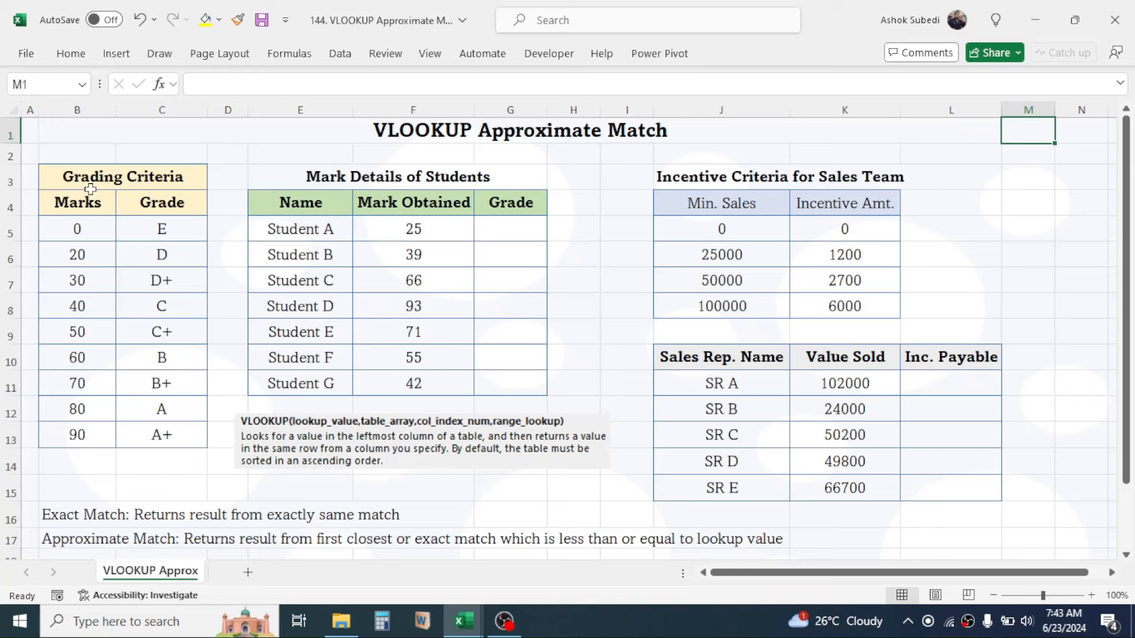
Step: Review the students' Mark Obtained values and empty Grade cells alongside the Grading Criteria table
drag(82, 172, 134, 266)
drag(507, 228, 507, 251)
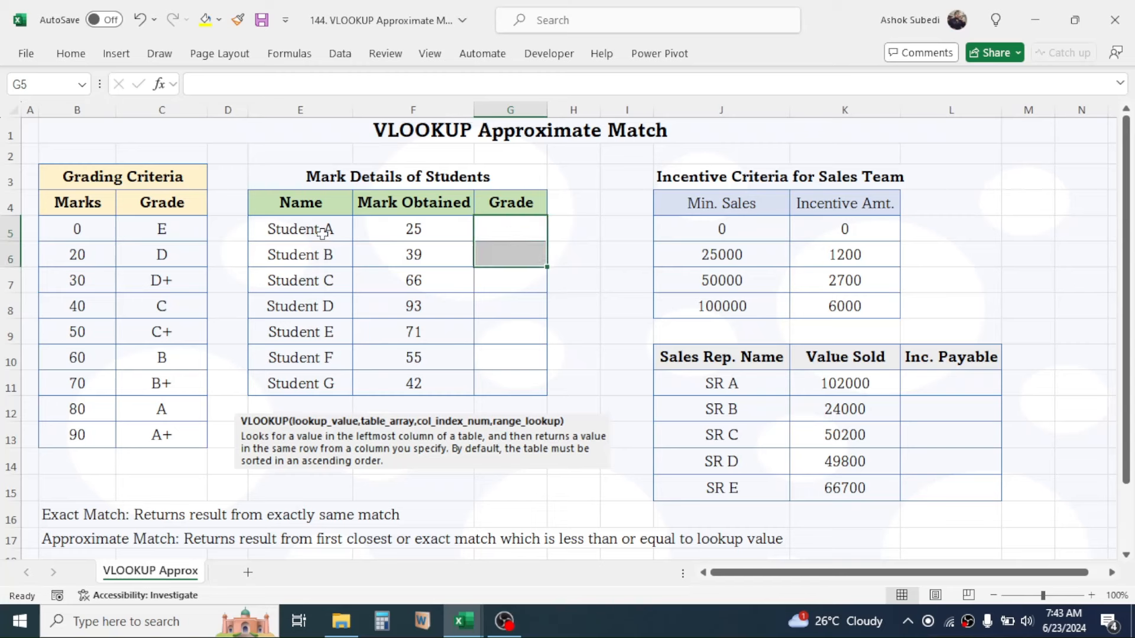
click(435, 230)
drag(435, 230, 451, 381)
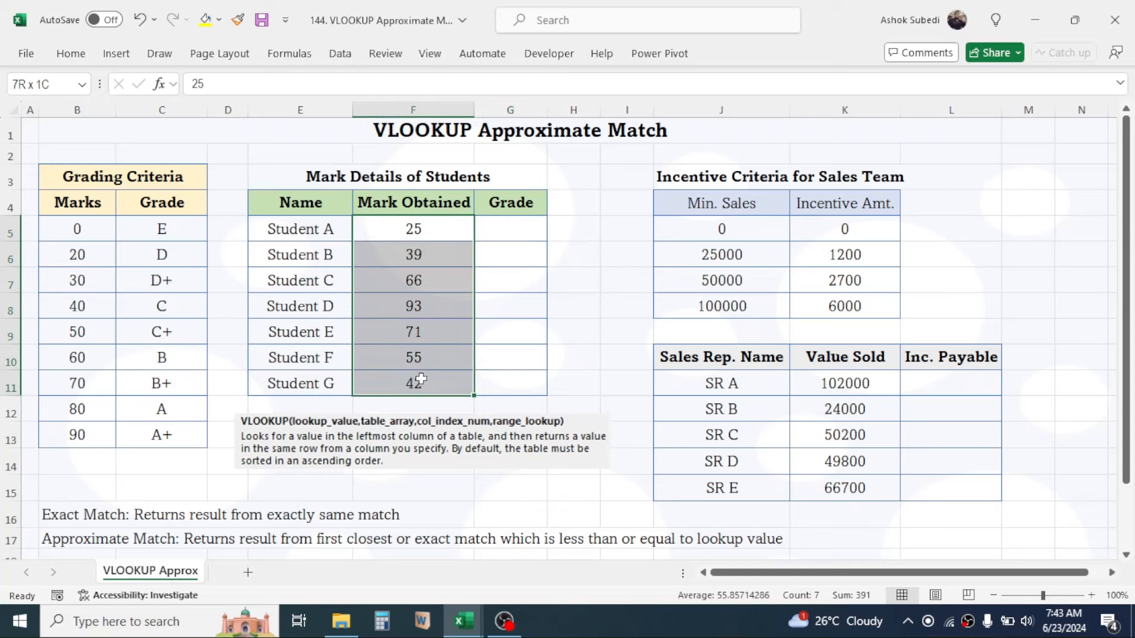
click(434, 236)
click(424, 253)
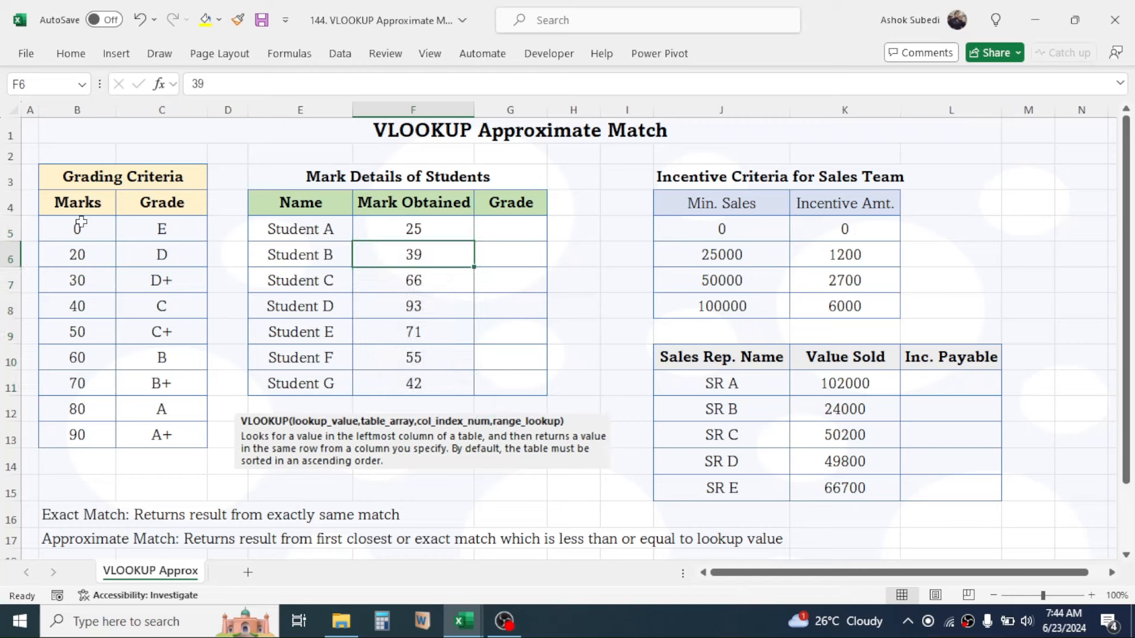
drag(108, 178, 109, 438)
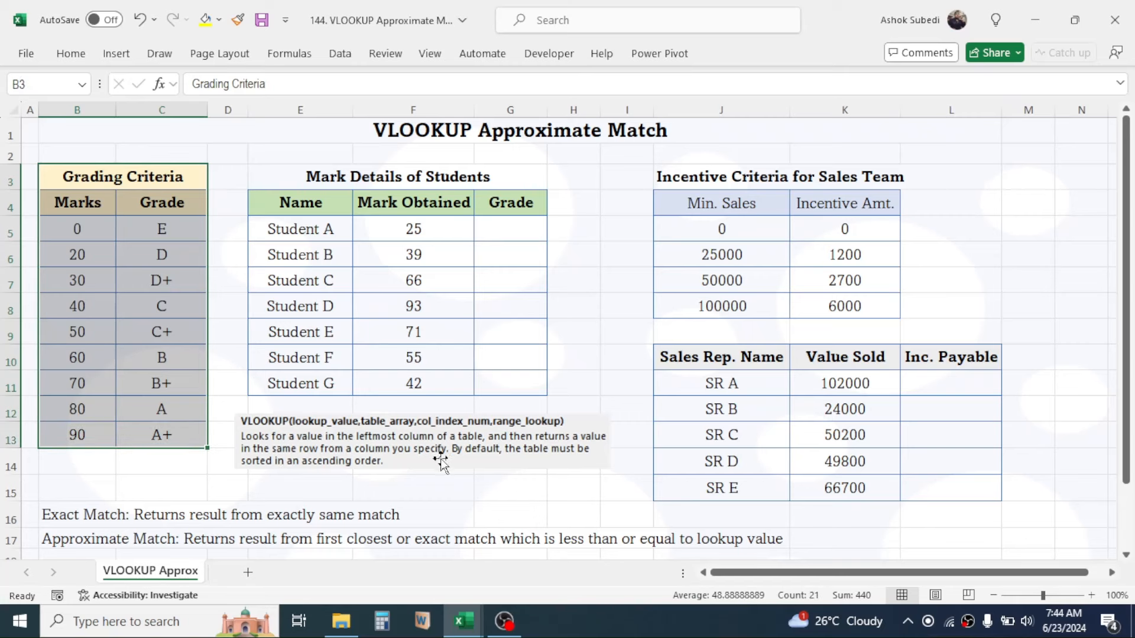
click(379, 306)
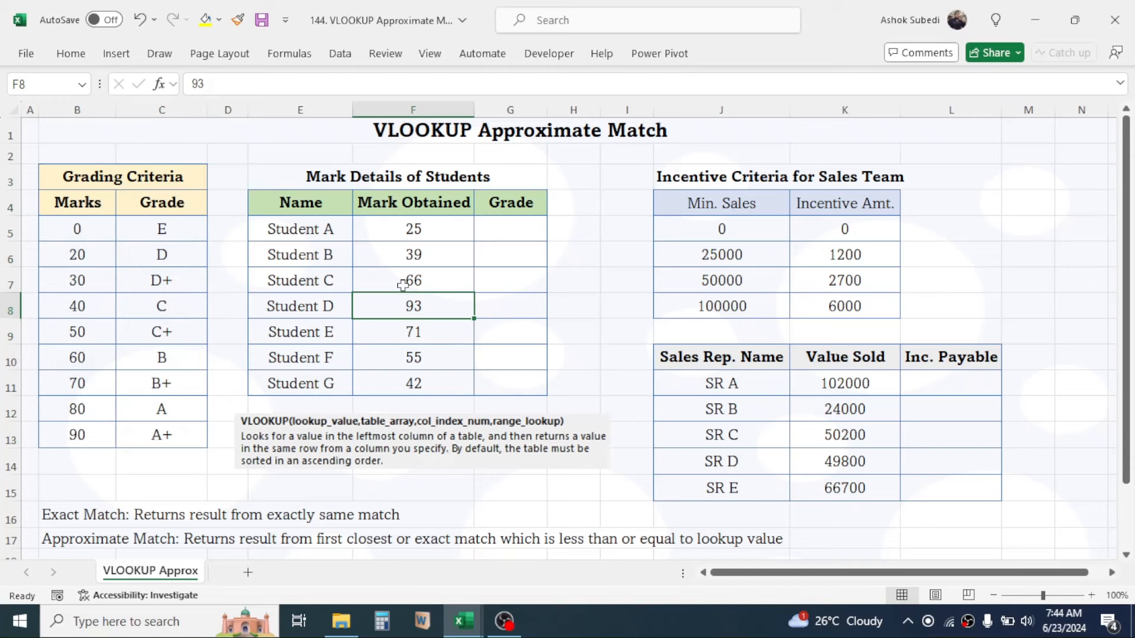
click(413, 229)
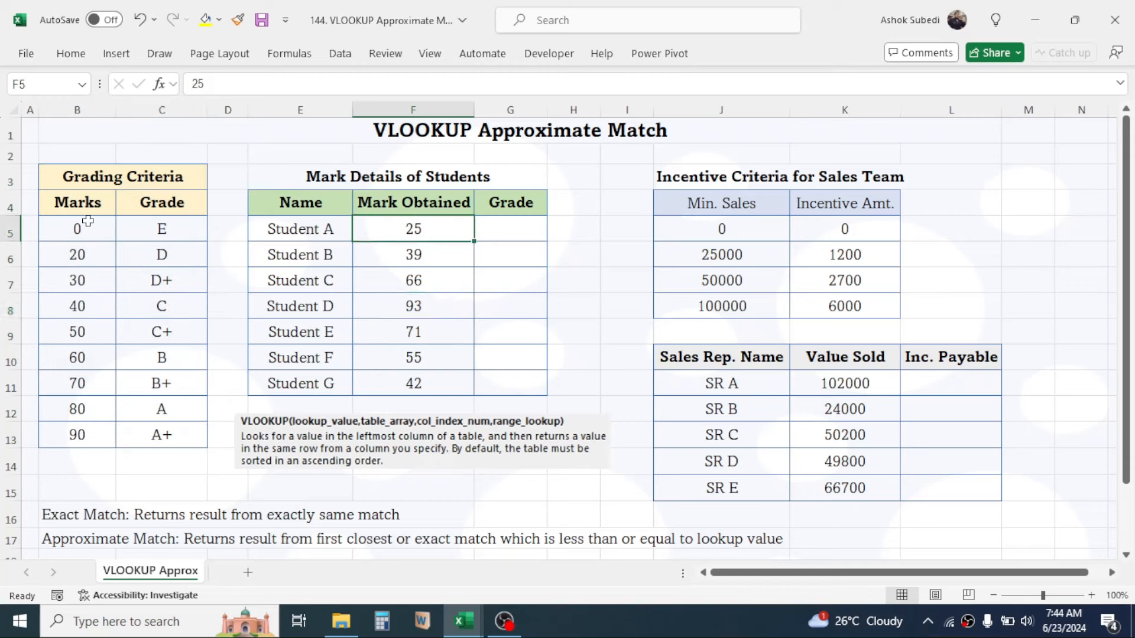
Step: Examine how the Marks thresholds in the Grading Criteria table correspond to their grades, including the row for 40 marks
drag(79, 227, 77, 435)
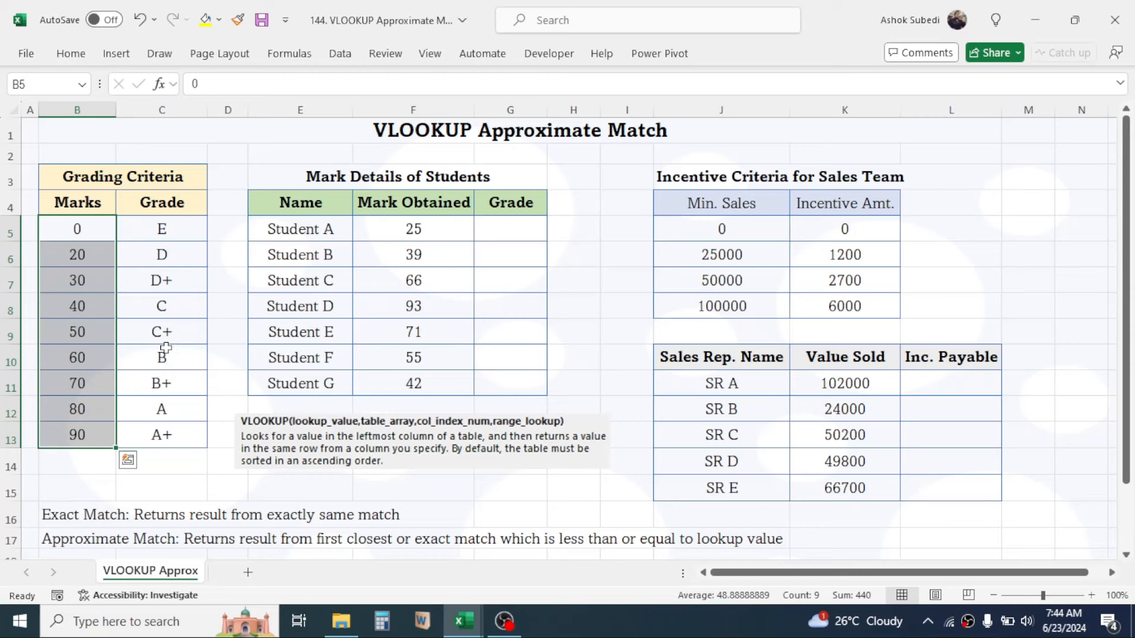
drag(94, 308, 155, 307)
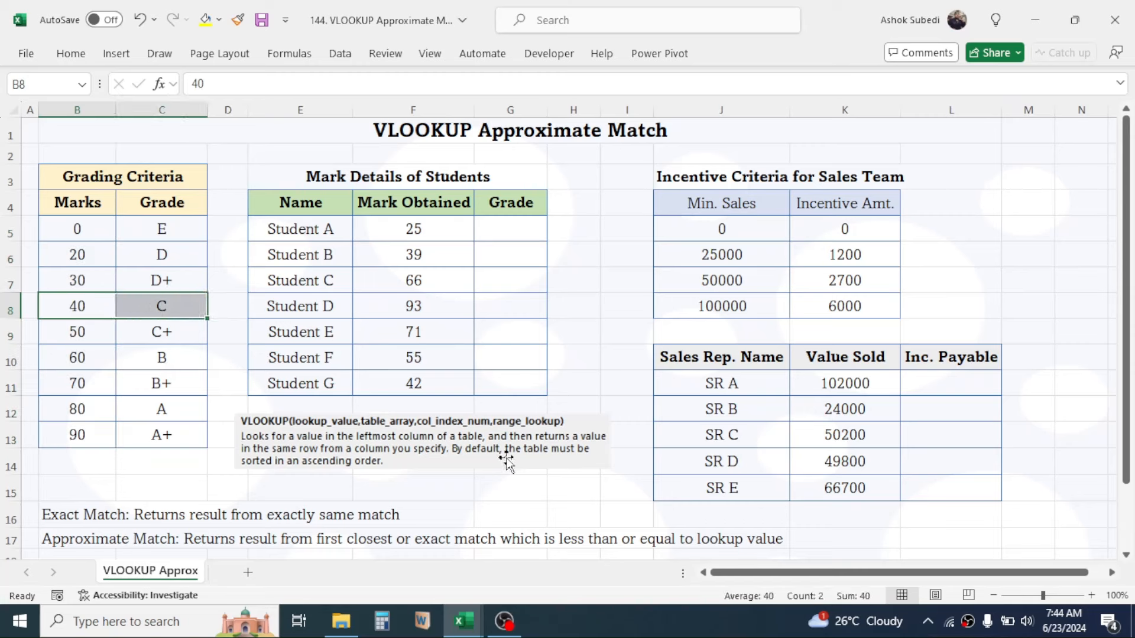
click(171, 252)
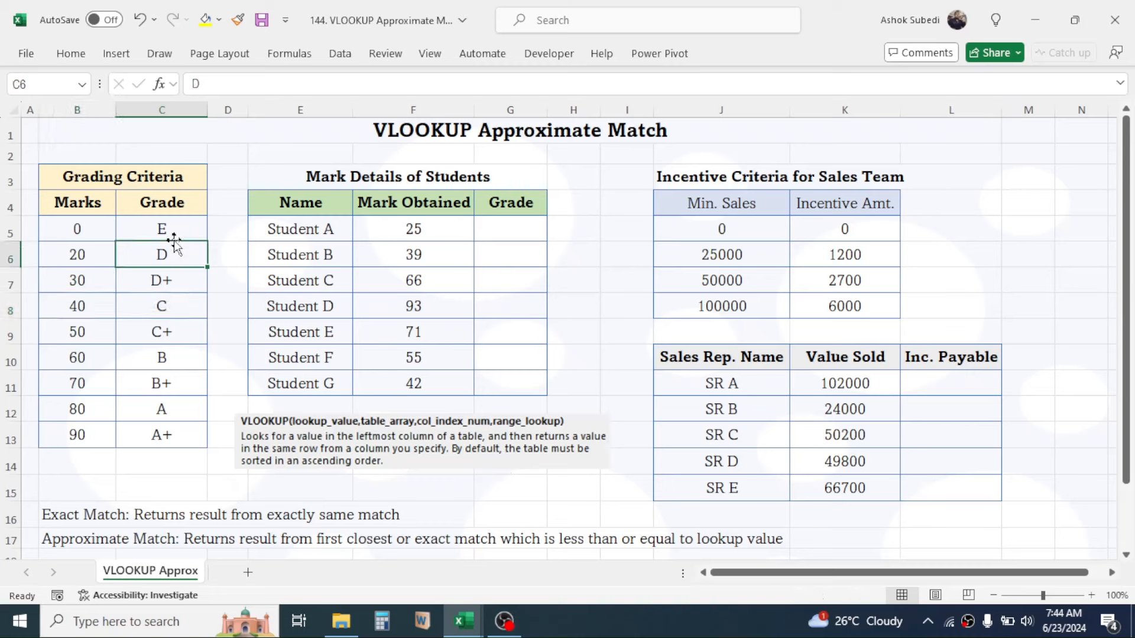
click(161, 204)
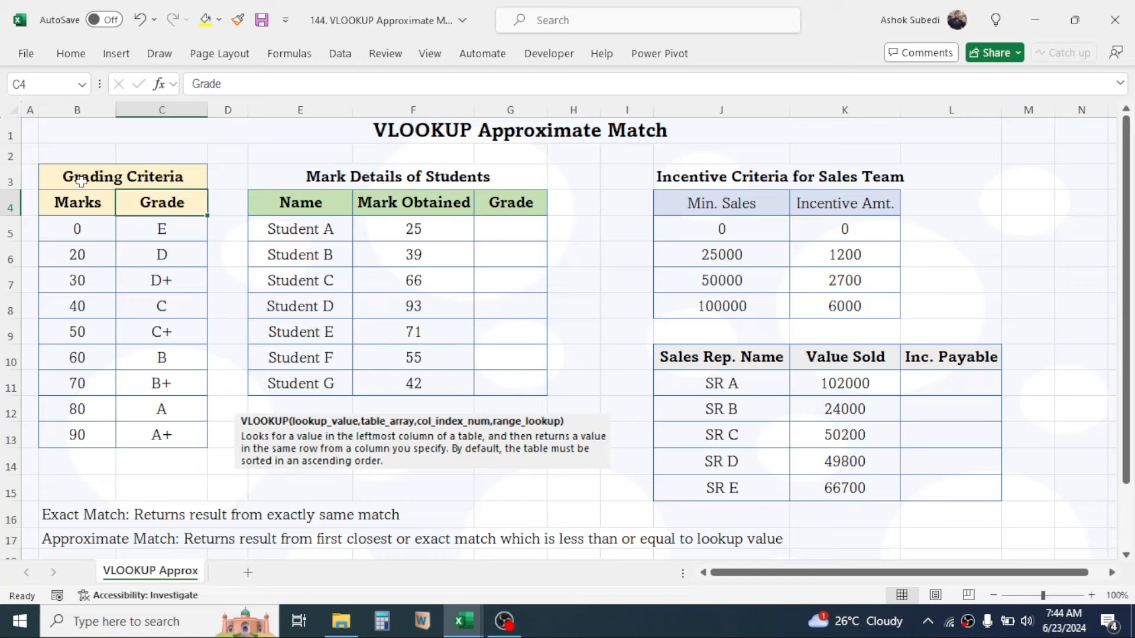
click(139, 185)
drag(139, 186, 162, 433)
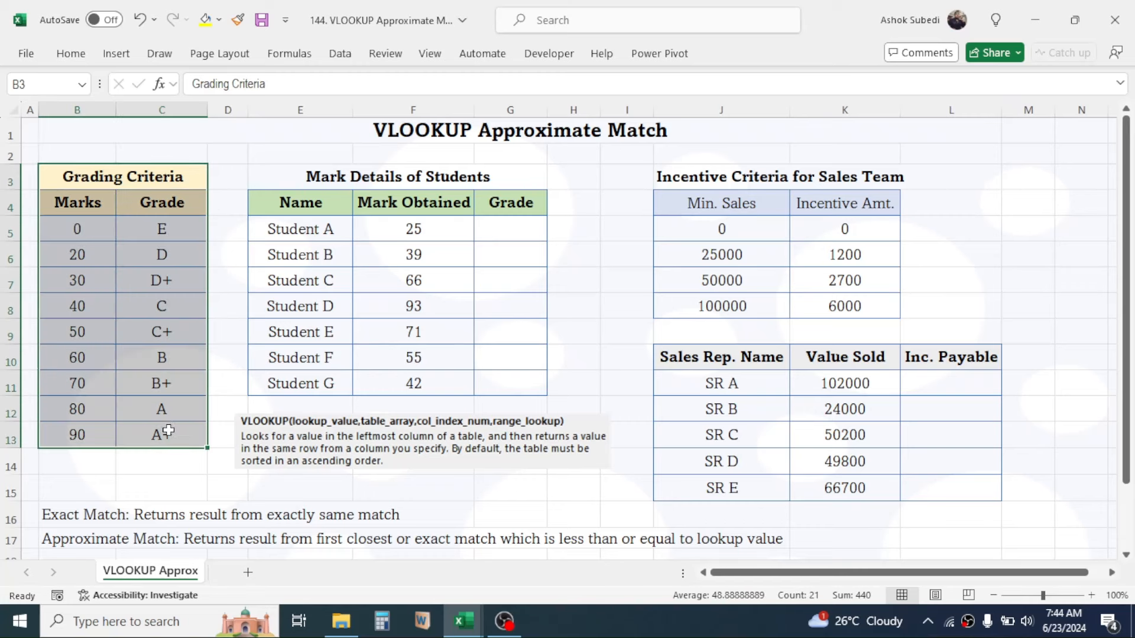
click(177, 302)
click(85, 305)
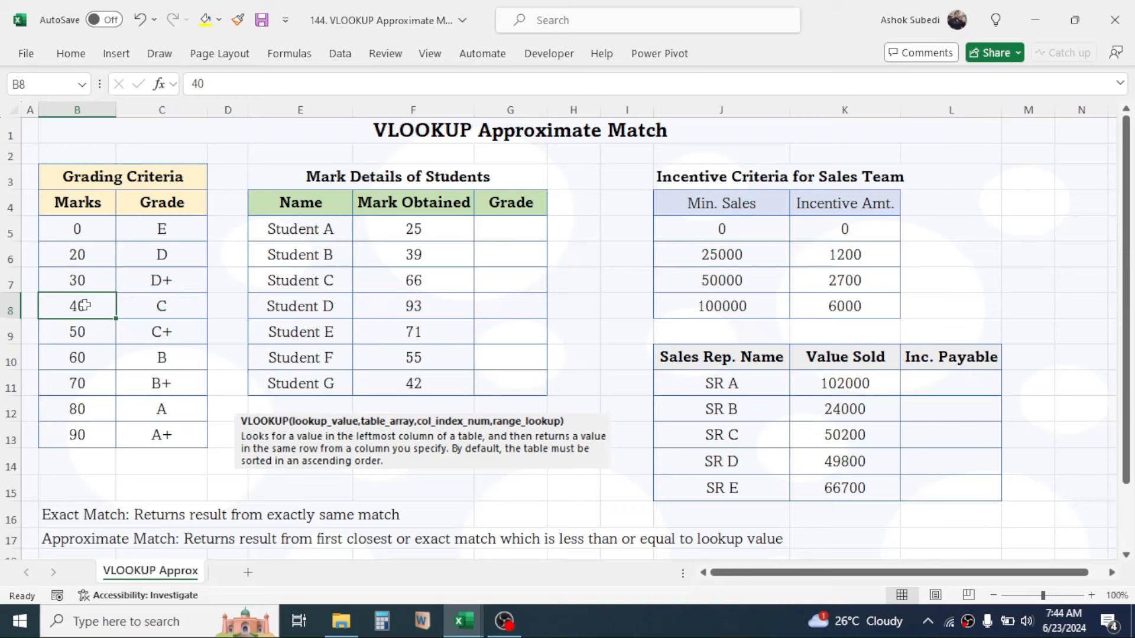
click(581, 288)
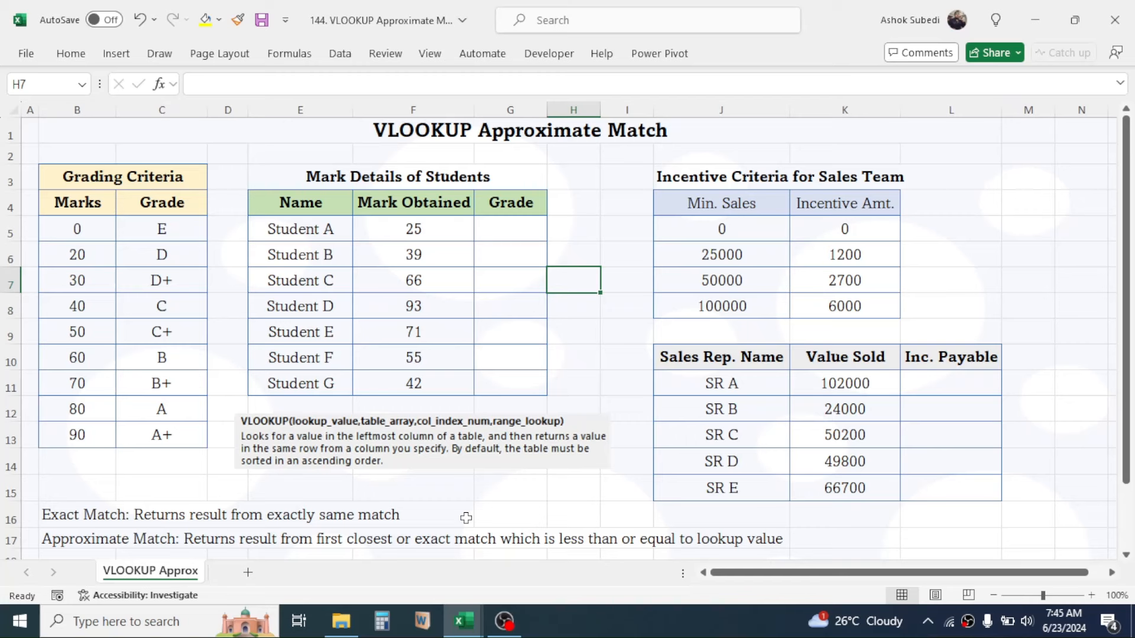
Step: Read the Exact Match and Approximate Match definitions in B16 and B17 below the tables
click(67, 518)
click(69, 539)
click(84, 519)
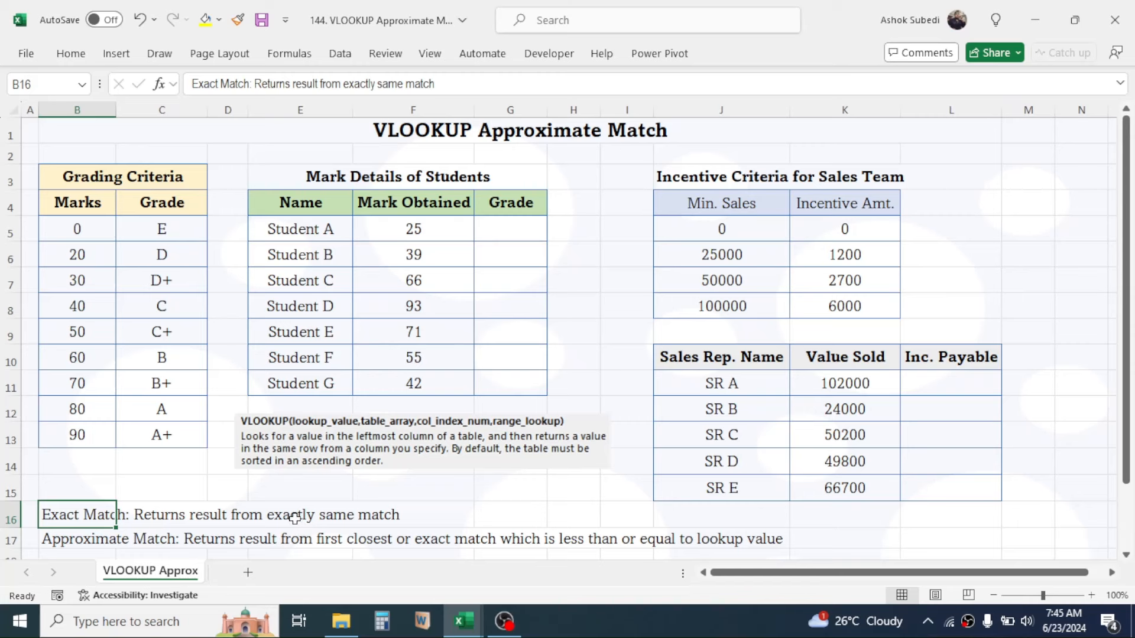
click(70, 538)
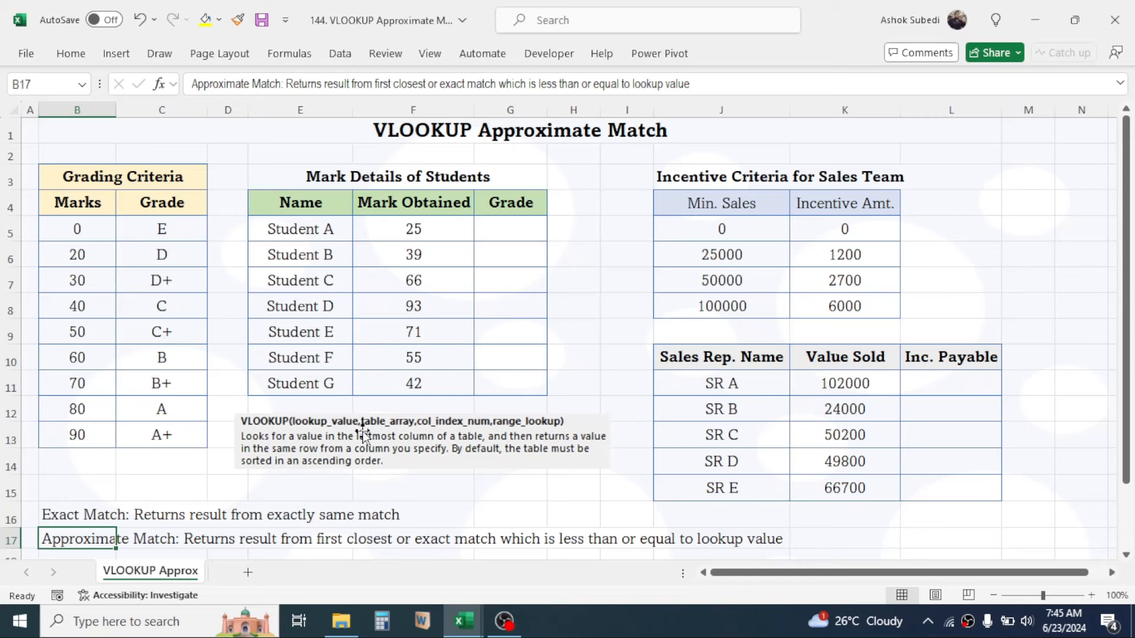
Step: Compare Student A's mark in F5 with the 20 and 30 mark rows of the grading criteria to find the applicable grade
click(414, 232)
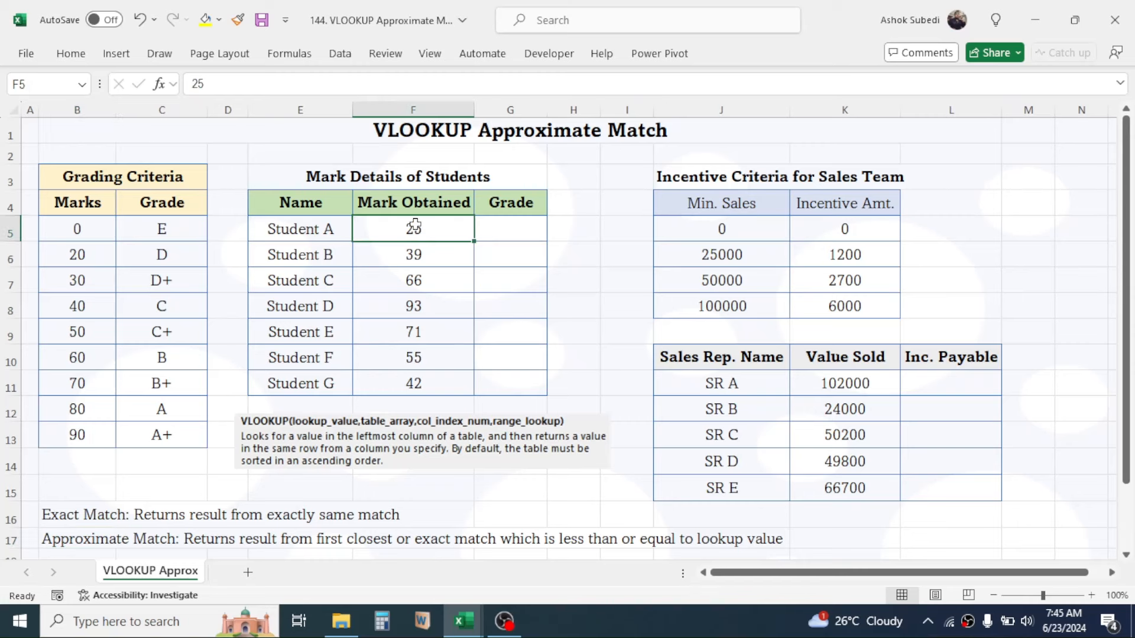
drag(77, 281, 162, 278)
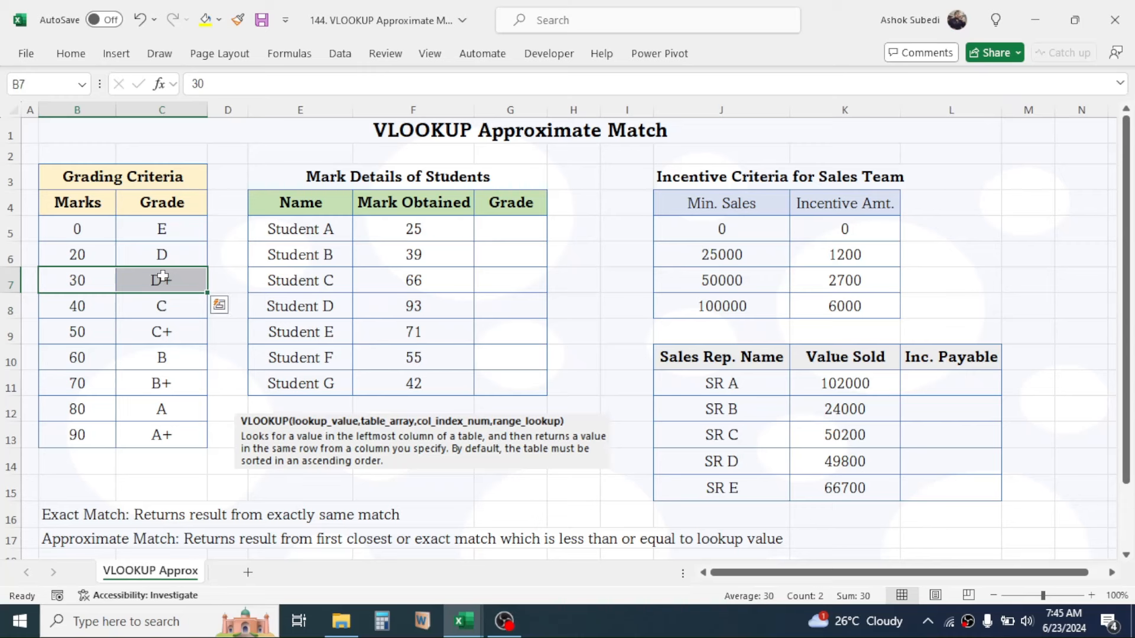
click(413, 222)
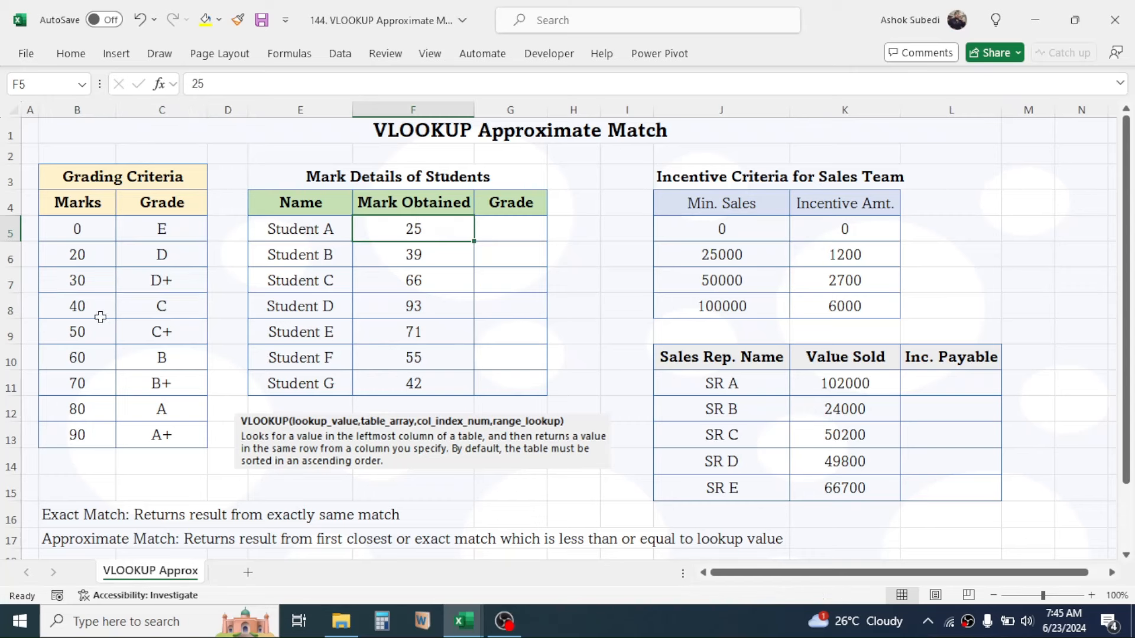
click(74, 255)
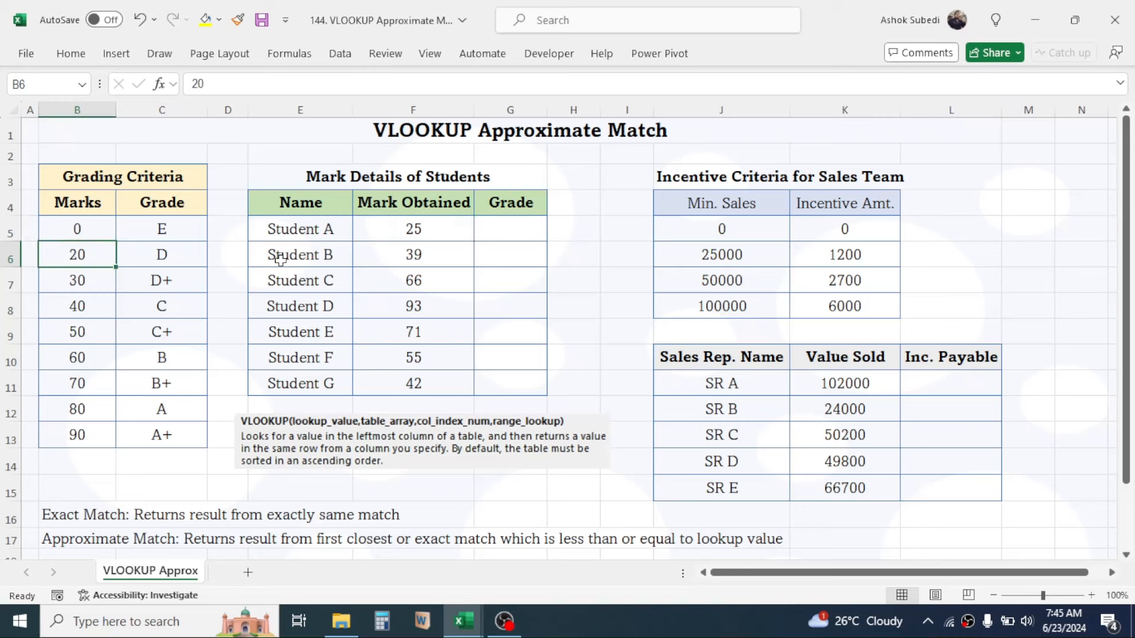
drag(74, 254, 158, 254)
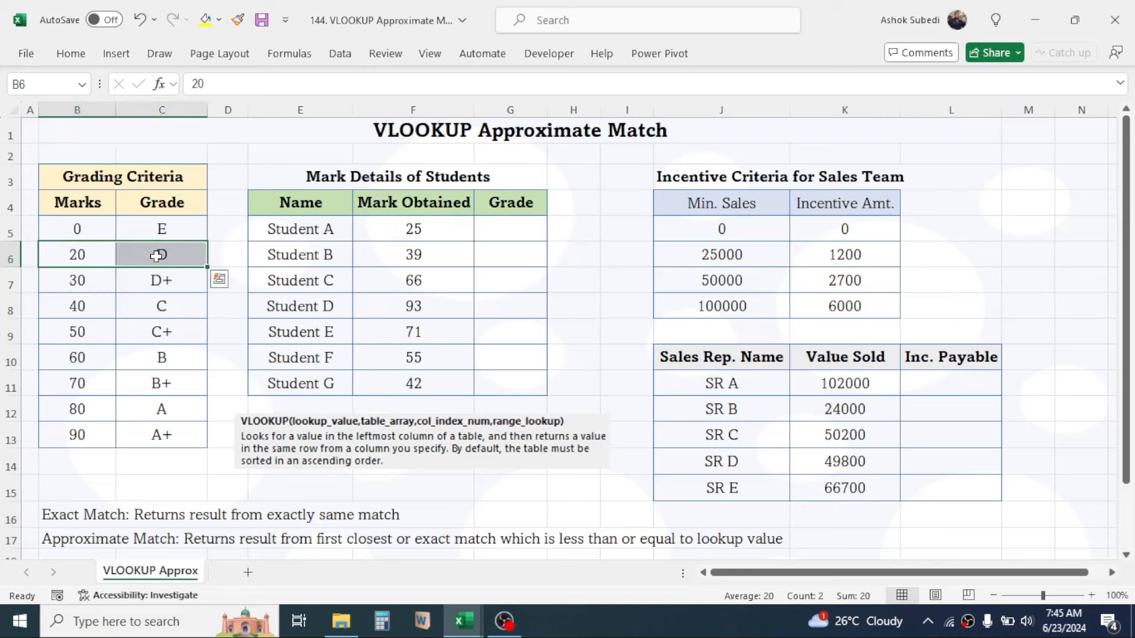
click(160, 256)
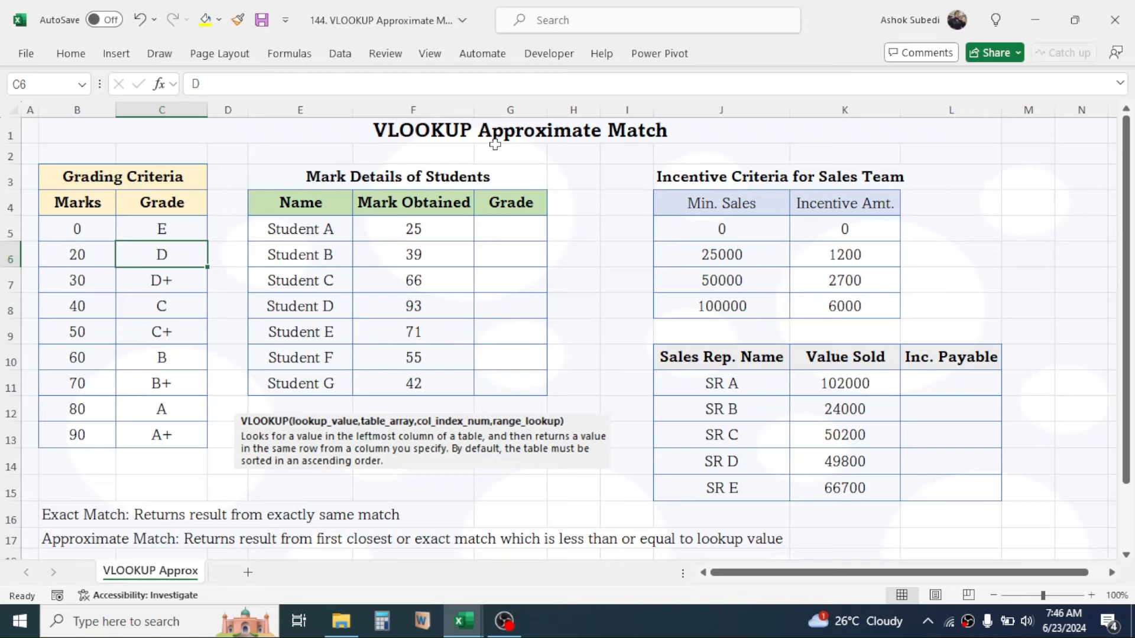
click(628, 308)
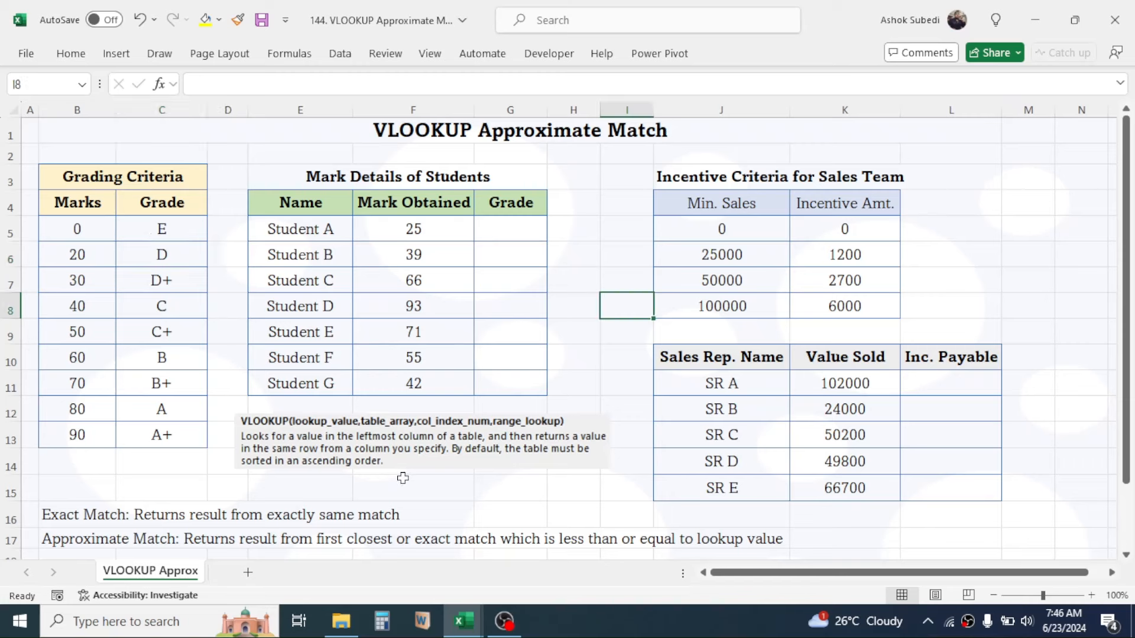
Step: Check the sort order of the grading criteria's Marks column from B5 through B13
drag(80, 176, 96, 433)
click(88, 232)
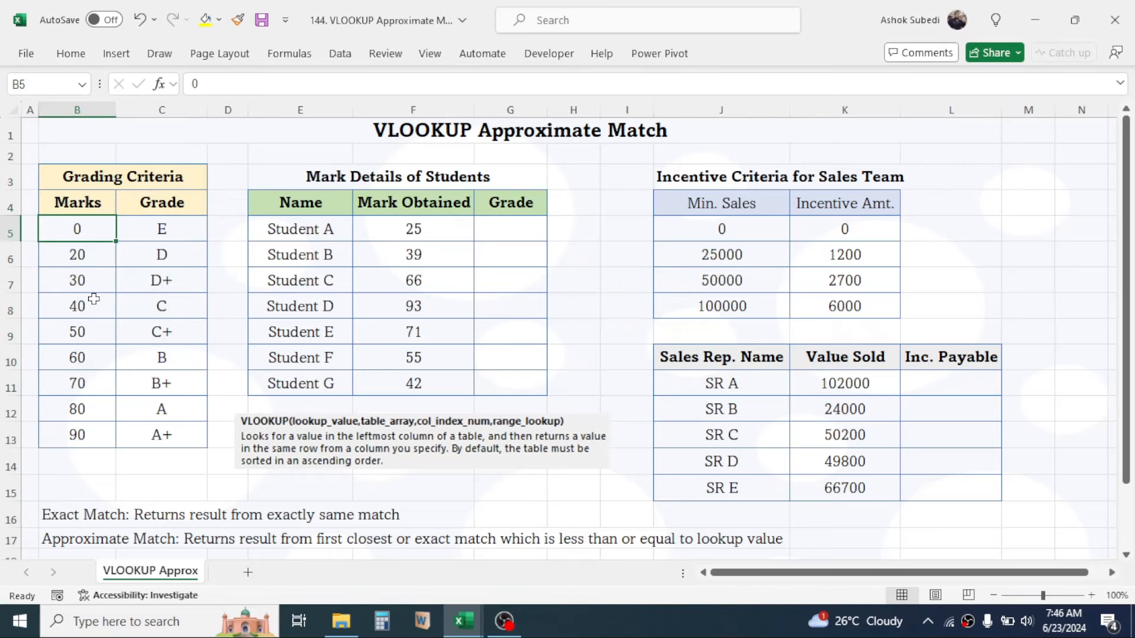
click(100, 437)
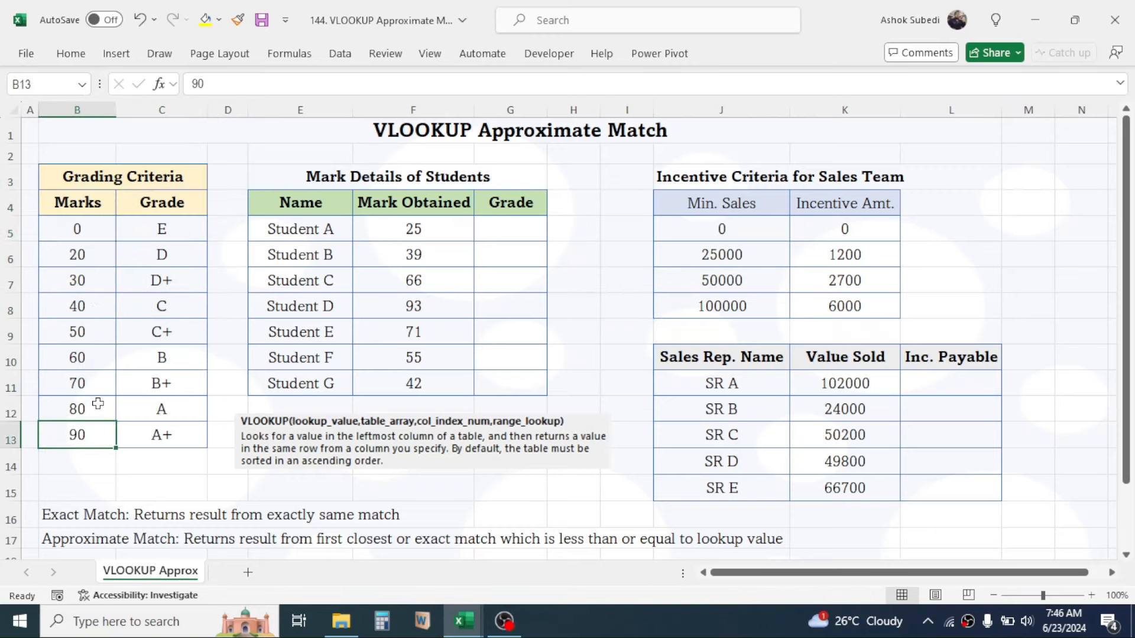
click(95, 227)
click(94, 251)
click(93, 277)
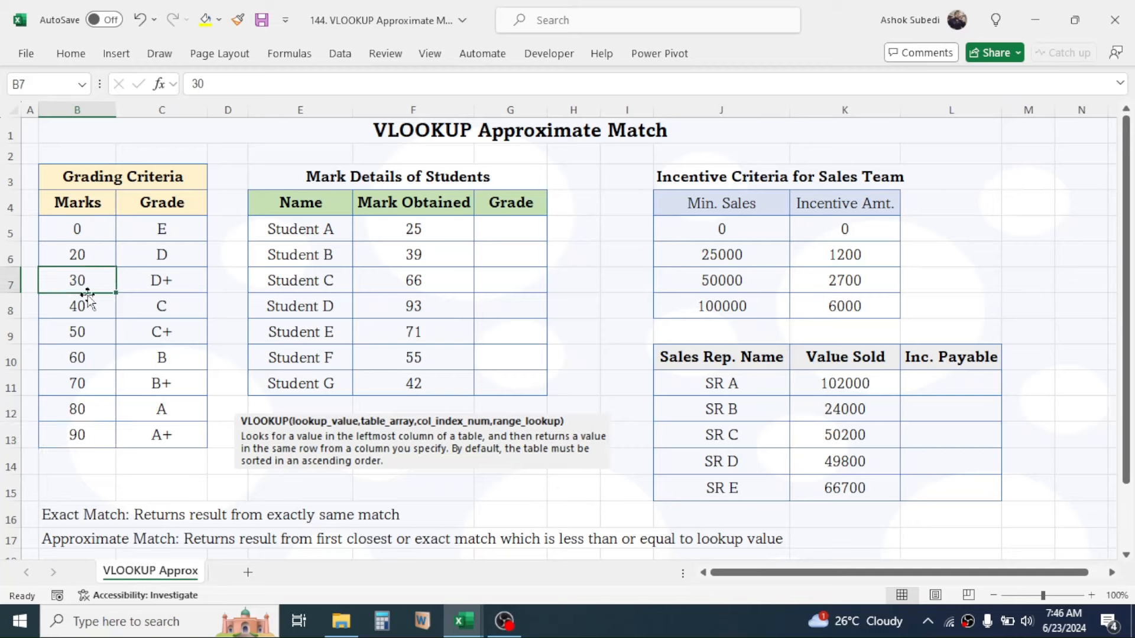
click(88, 307)
click(86, 331)
click(89, 358)
click(90, 384)
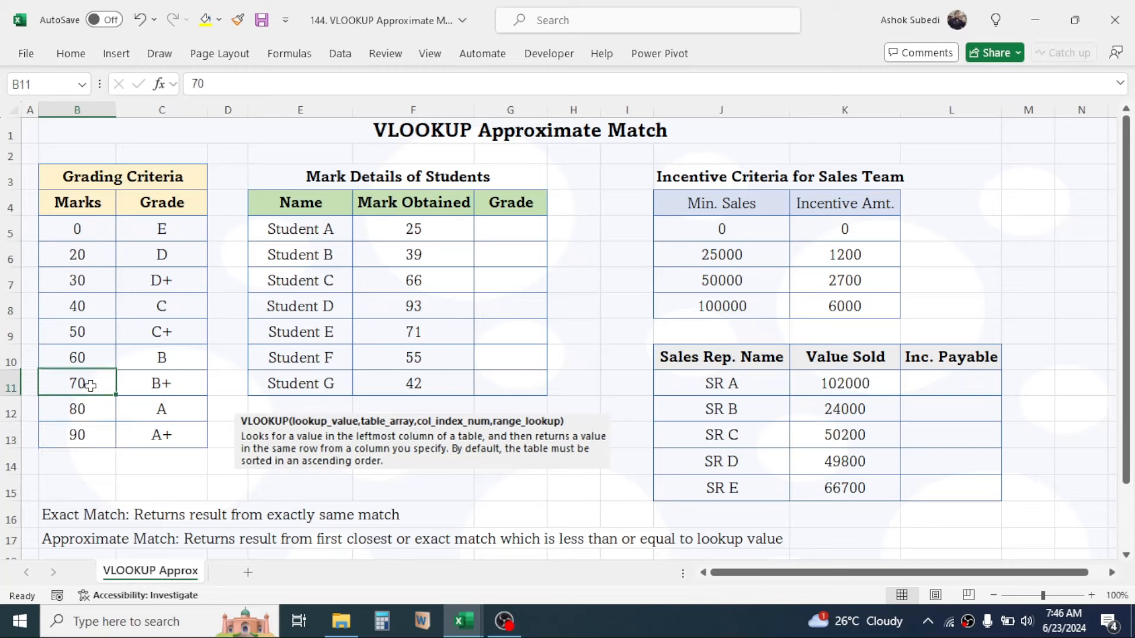
click(91, 414)
click(94, 444)
drag(92, 232, 77, 435)
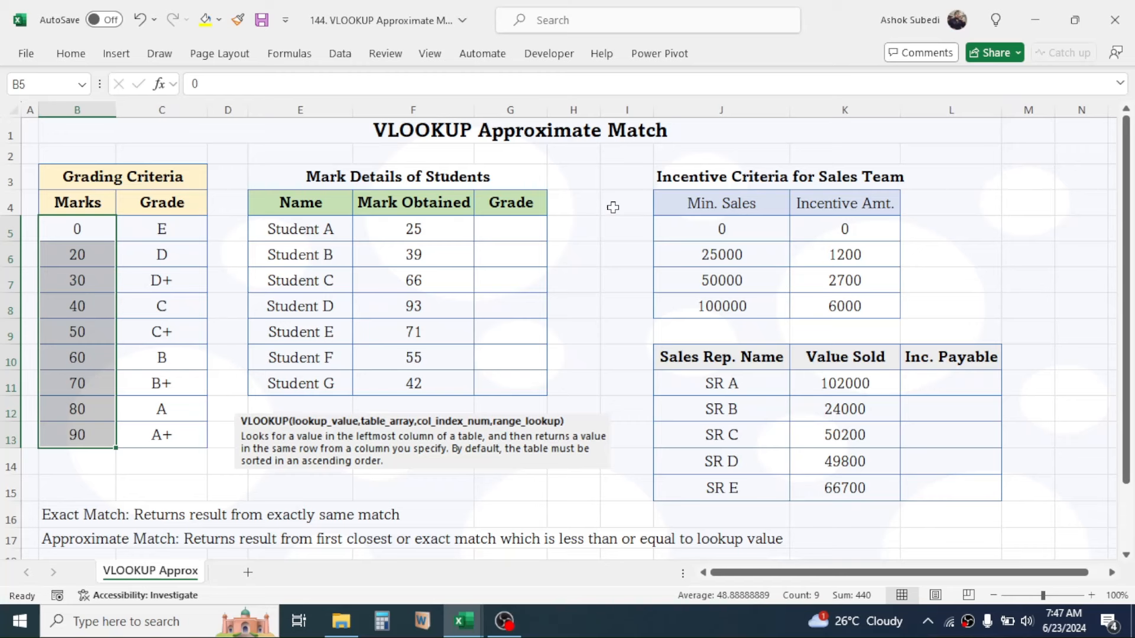
Step: Review the Incentive Criteria table and the sales reps' Value Sold and Inc. Payable columns
drag(729, 201, 842, 278)
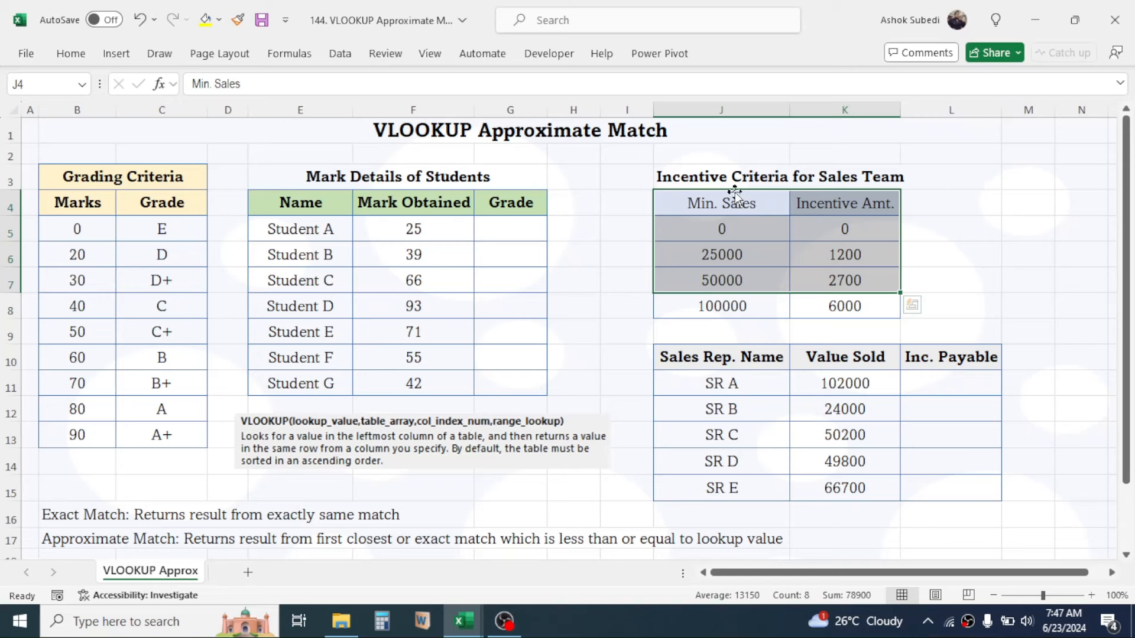
drag(735, 195, 816, 304)
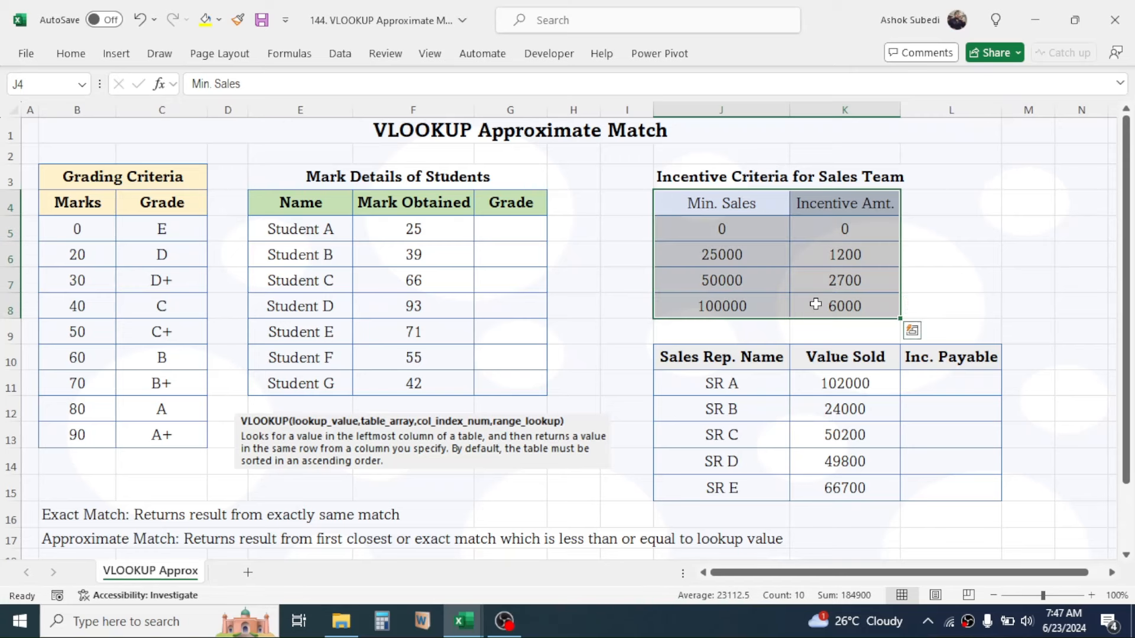
click(959, 434)
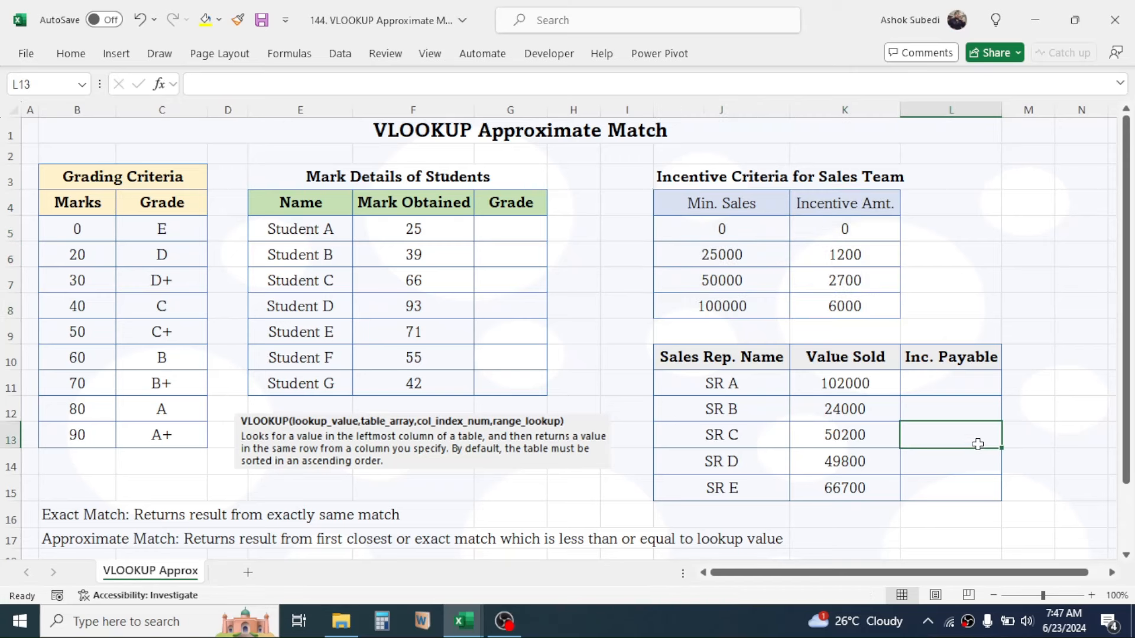
click(960, 380)
drag(738, 383, 792, 497)
drag(845, 383, 851, 491)
click(986, 251)
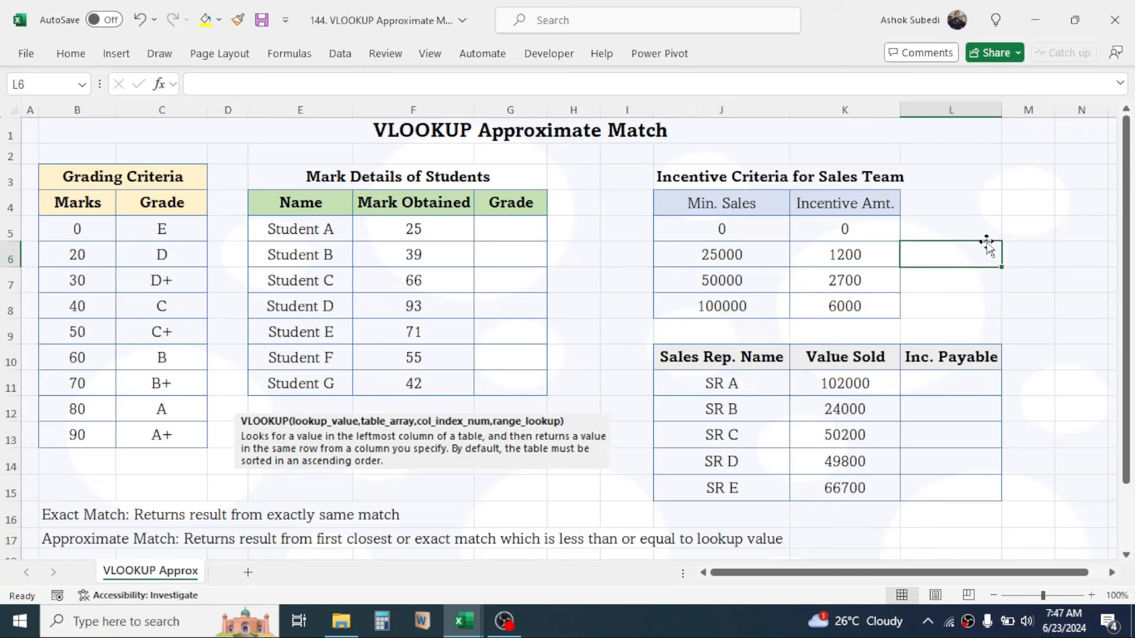
Step: Check the sort order of the Min. Sales column in the incentive criteria from J5 through J8
drag(744, 203, 740, 306)
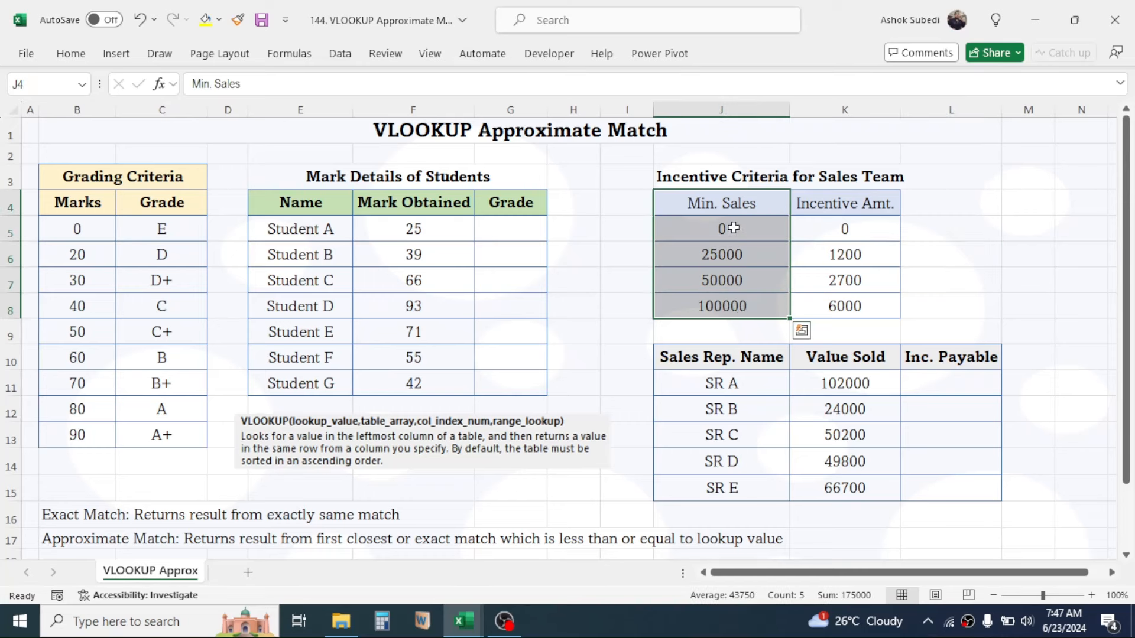
click(732, 229)
click(737, 255)
click(738, 275)
click(735, 302)
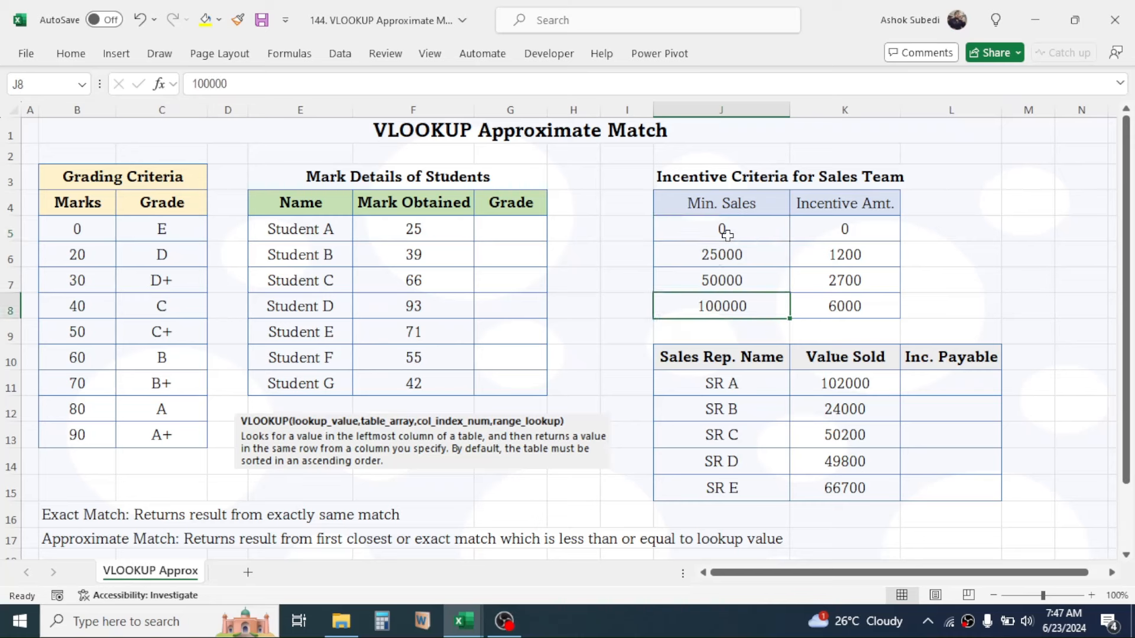
click(1017, 207)
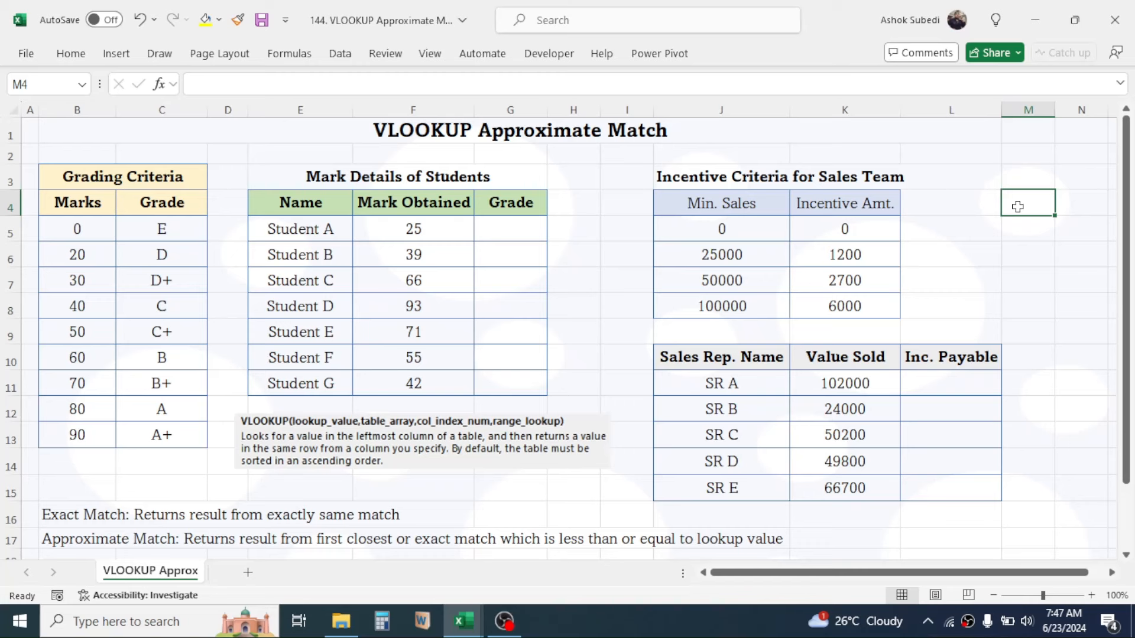
Step: Begin a VLOOKUP in G5 with lookup value F5, the absolute table range $B$3:$C$13 and column index 2
click(508, 228)
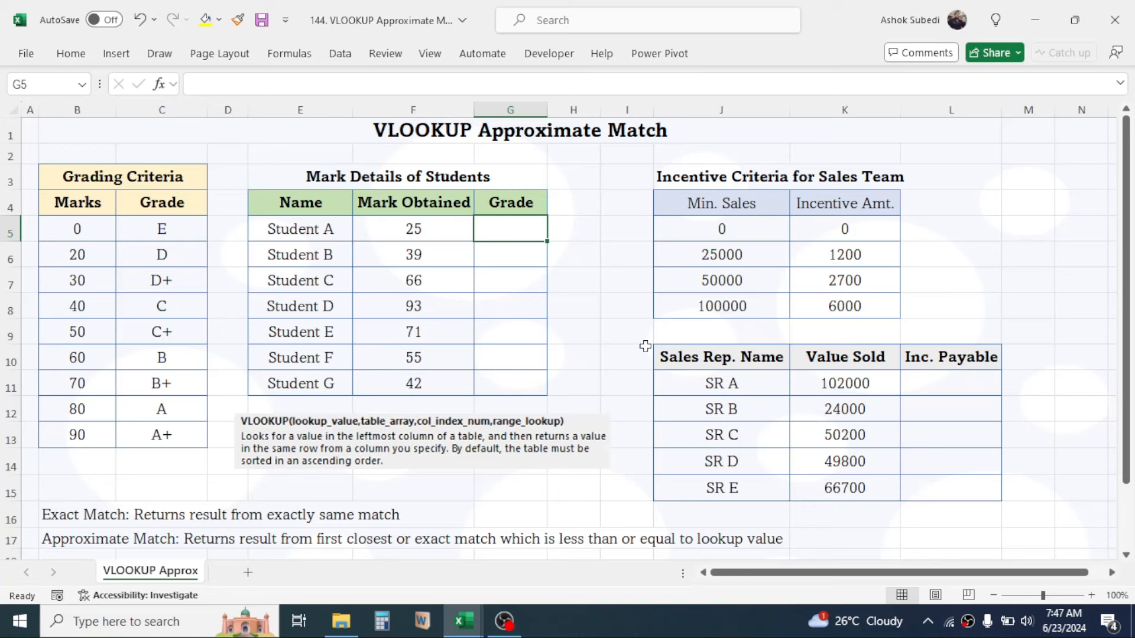
text(=)
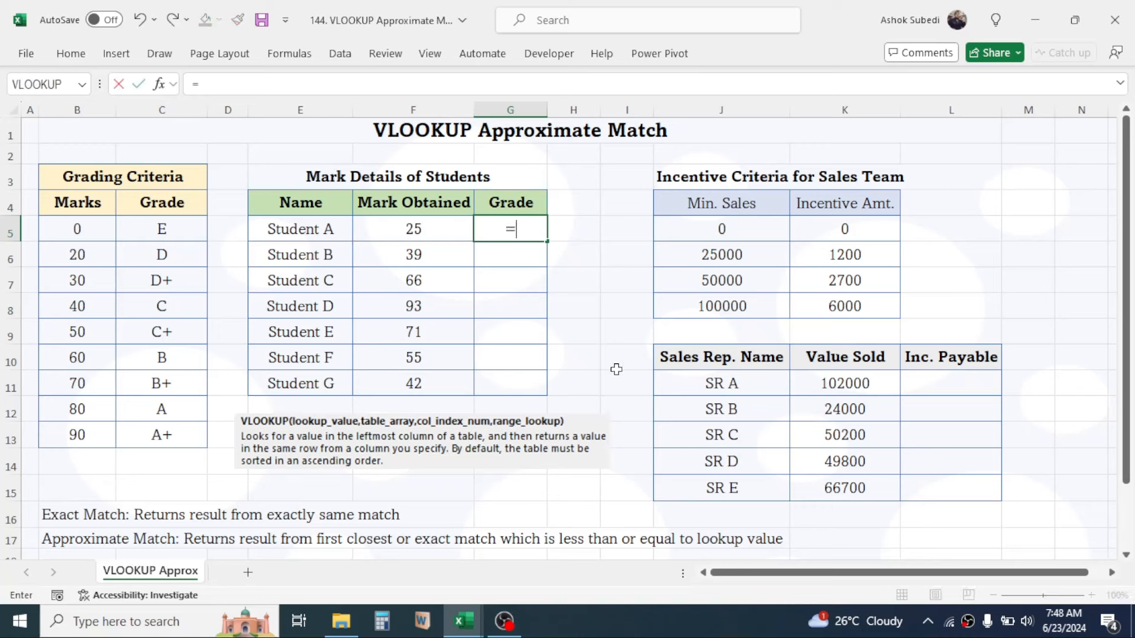
text(VLOOKU)
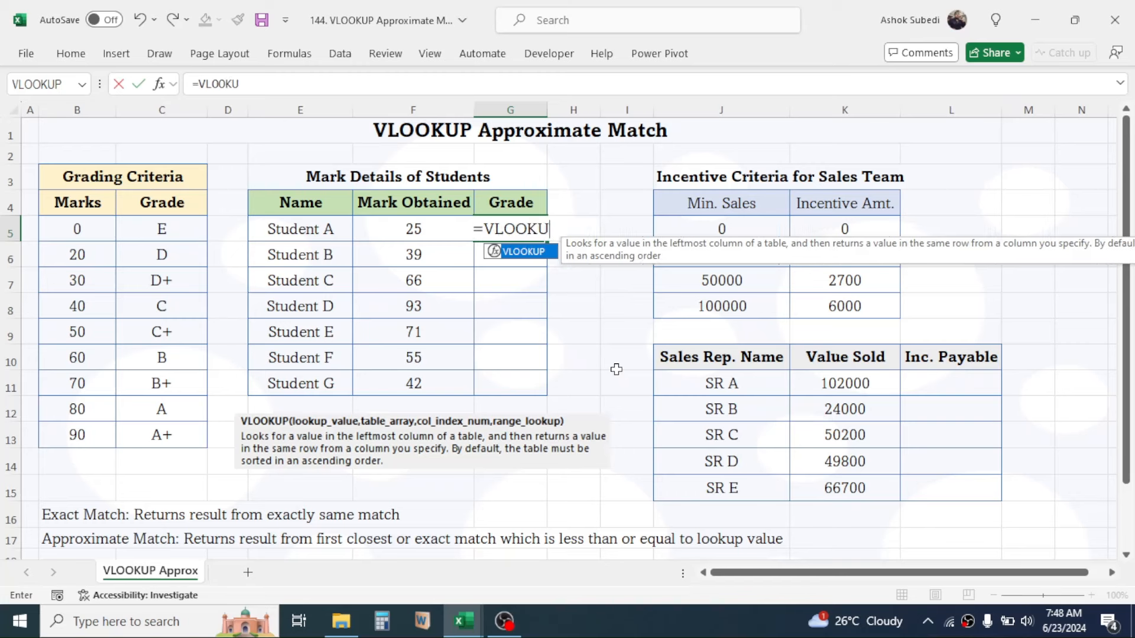
text(P()
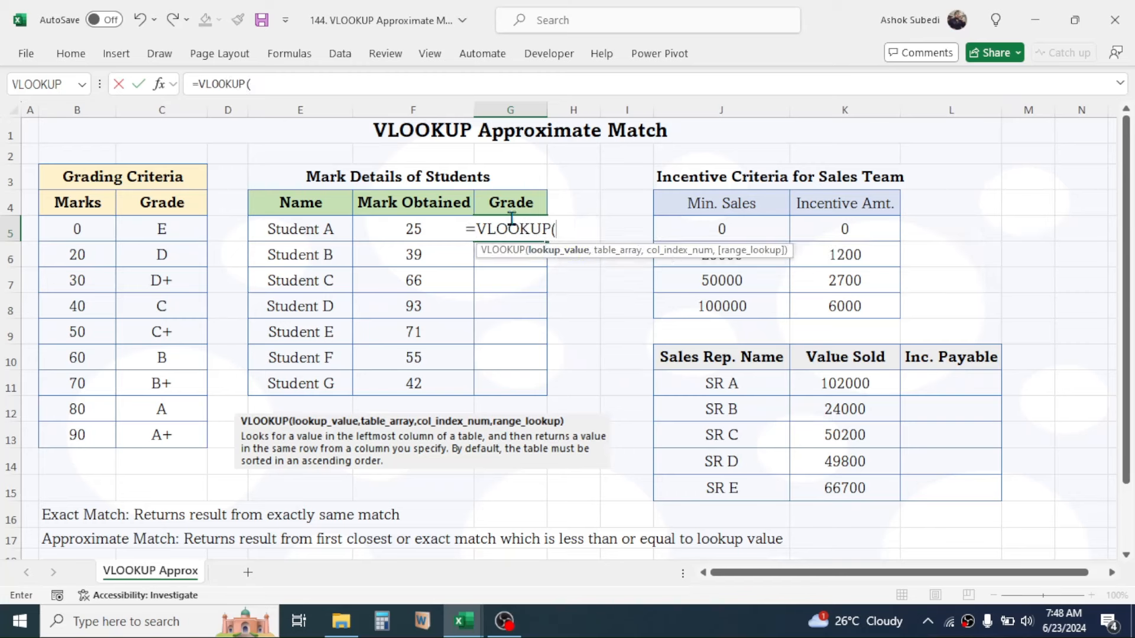
click(411, 228)
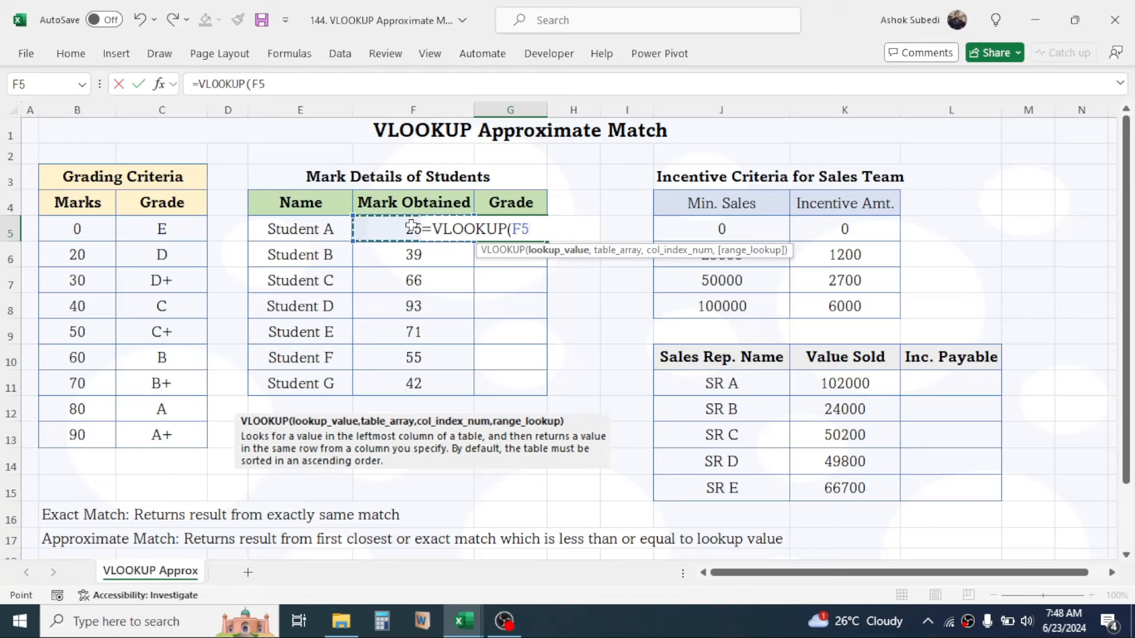
text(,)
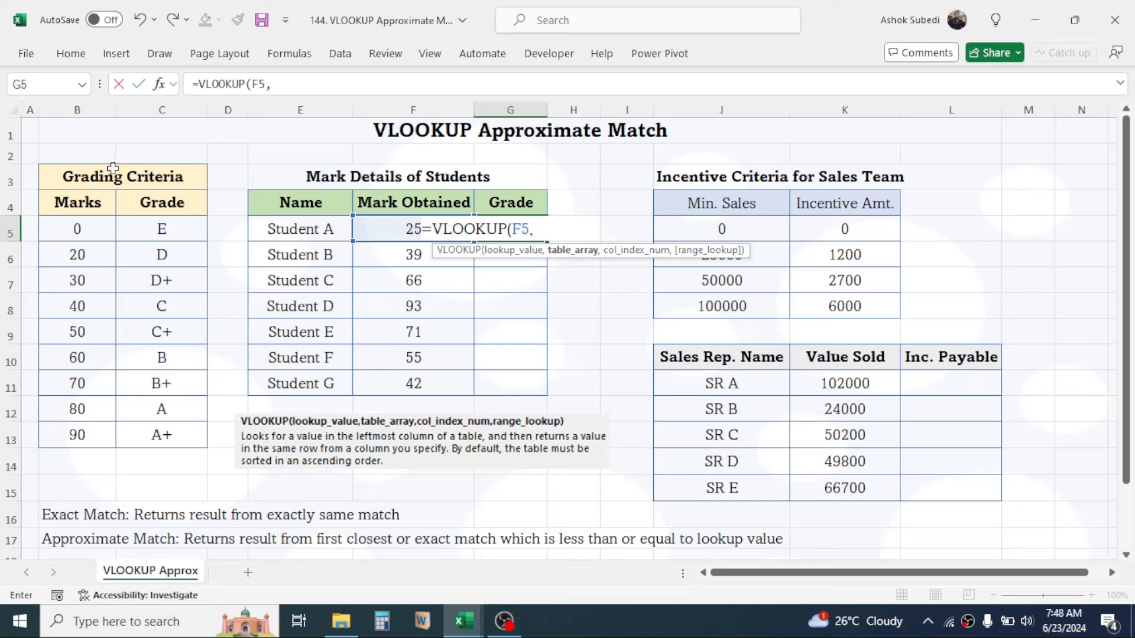
drag(112, 168, 96, 433)
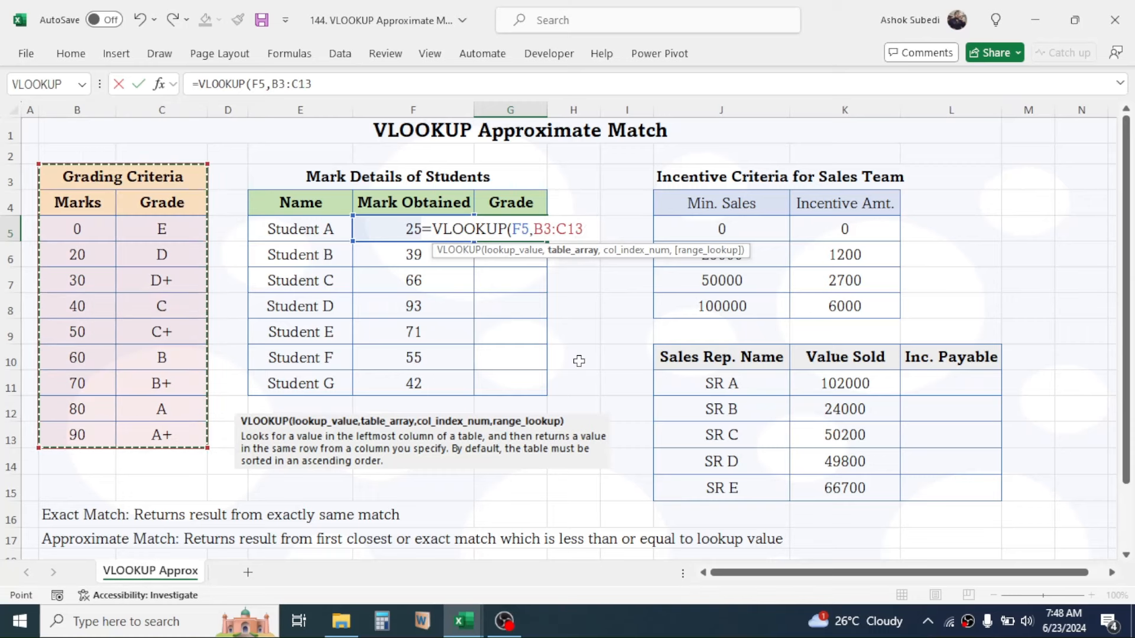
key(F4)
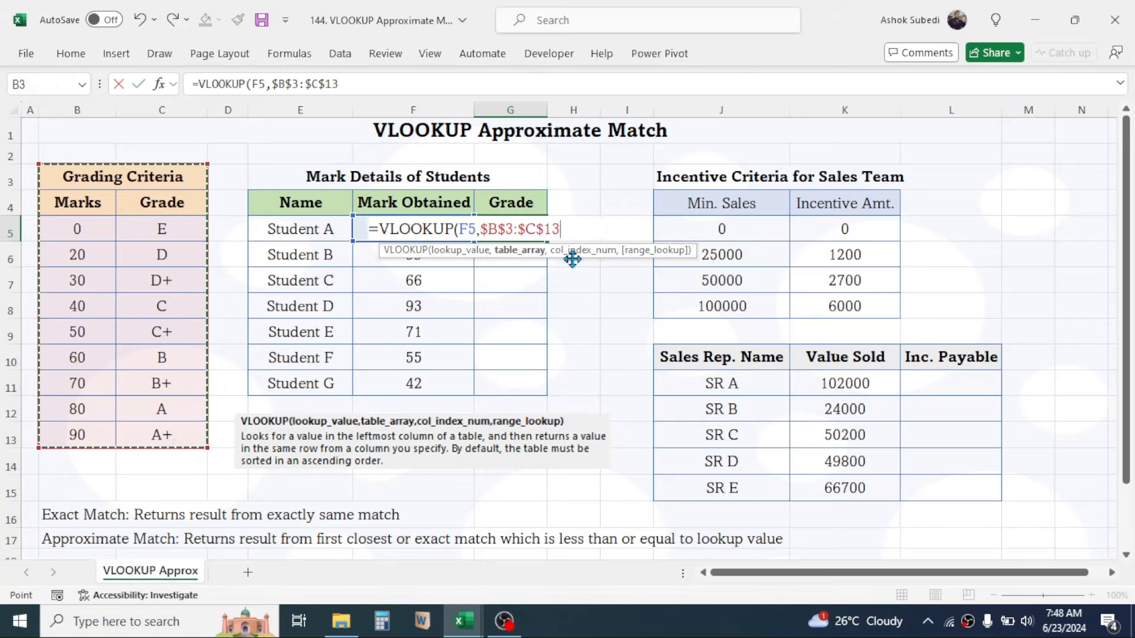
text(,2)
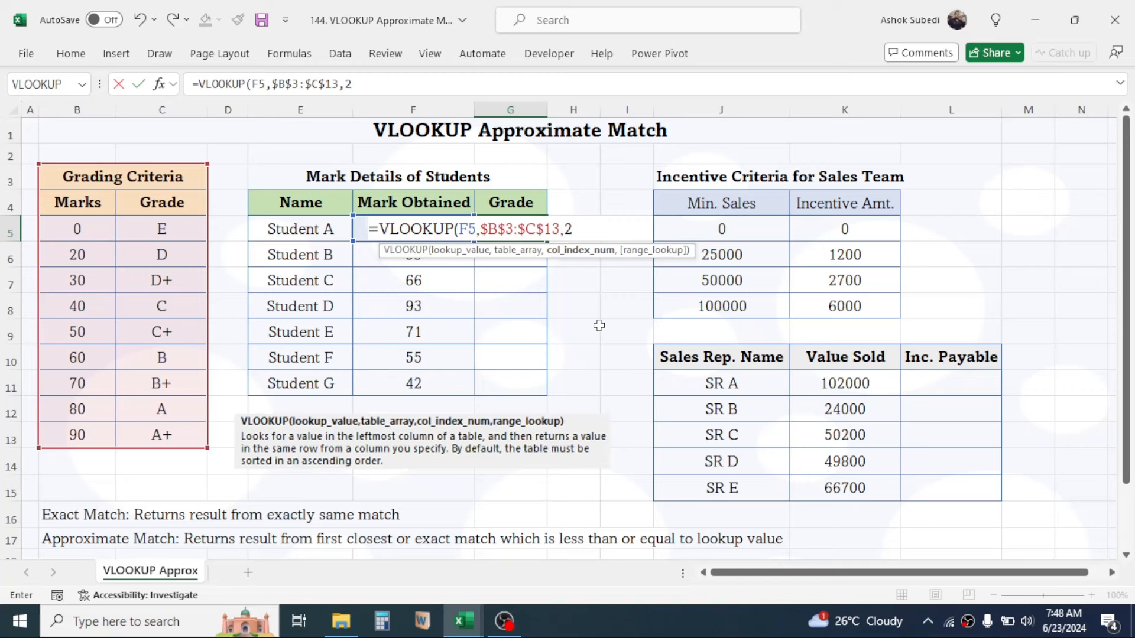
text(,)
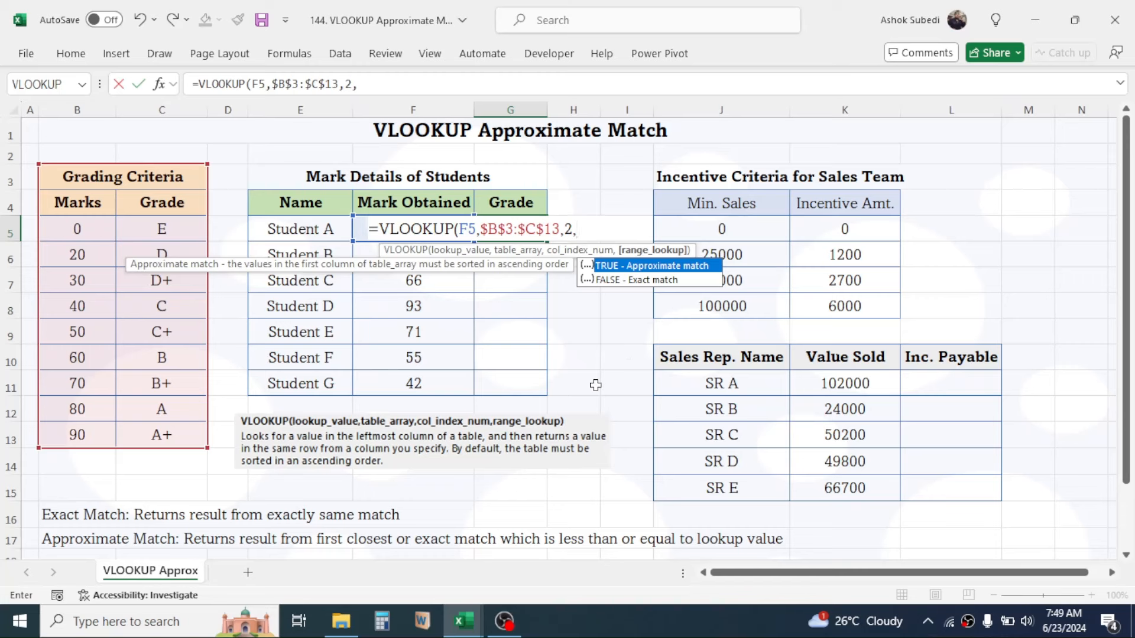
key(BackSpace)
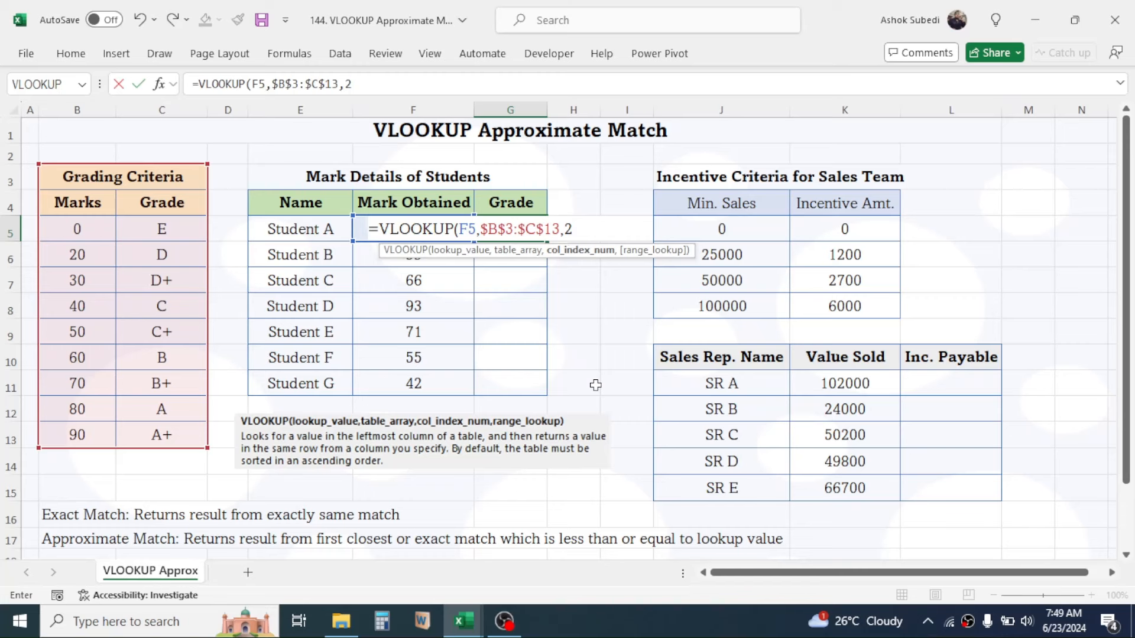
text())
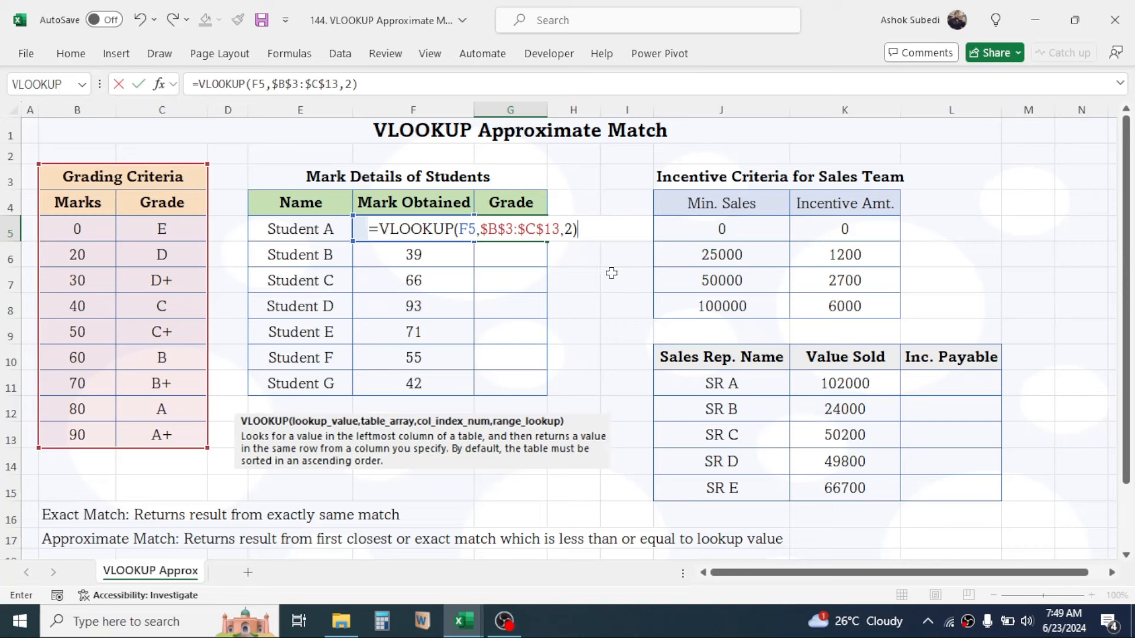
key(BackSpace)
Step: Complete Student A's grade formula with TRUE for approximate match, giving =VLOOKUP(F5,$B$3:$C$13,2,TRUE)
text(,)
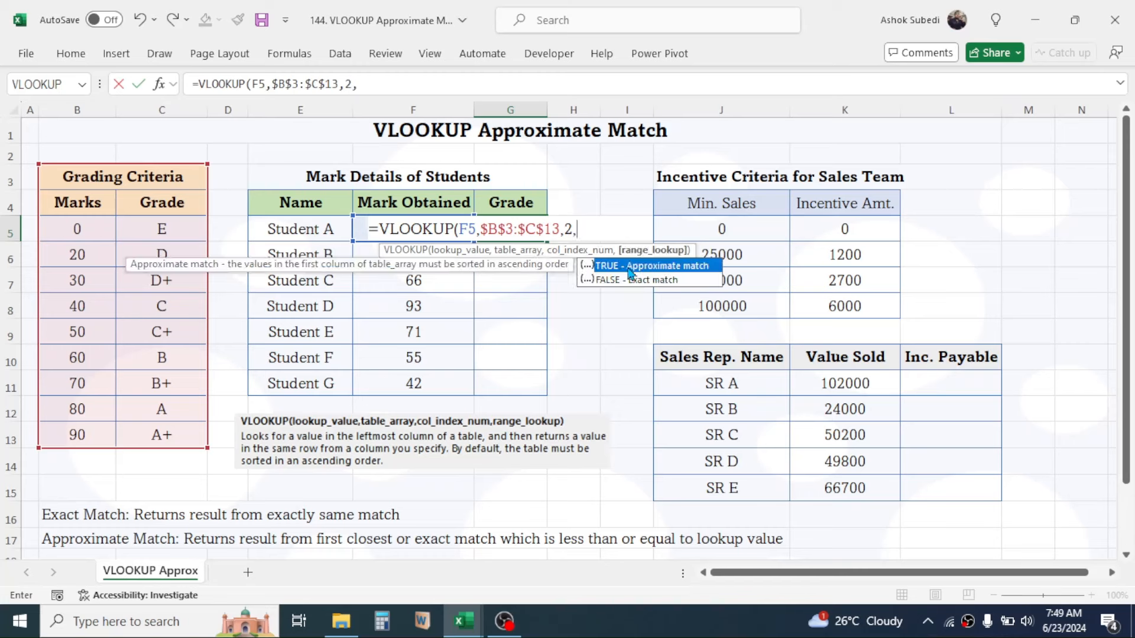
double_click(635, 266)
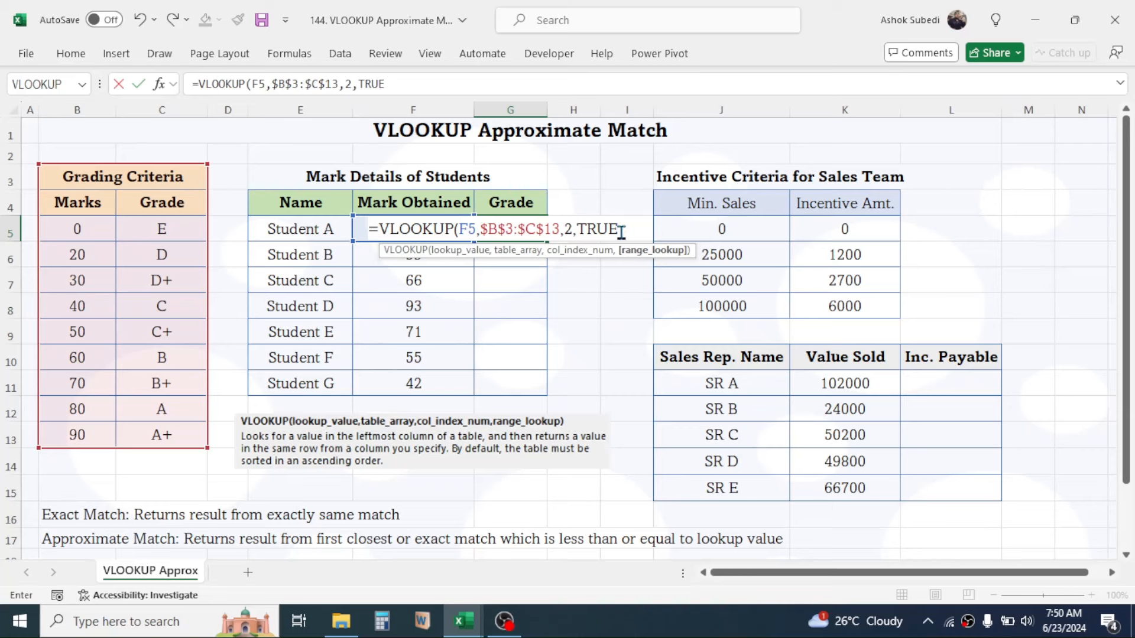
text())
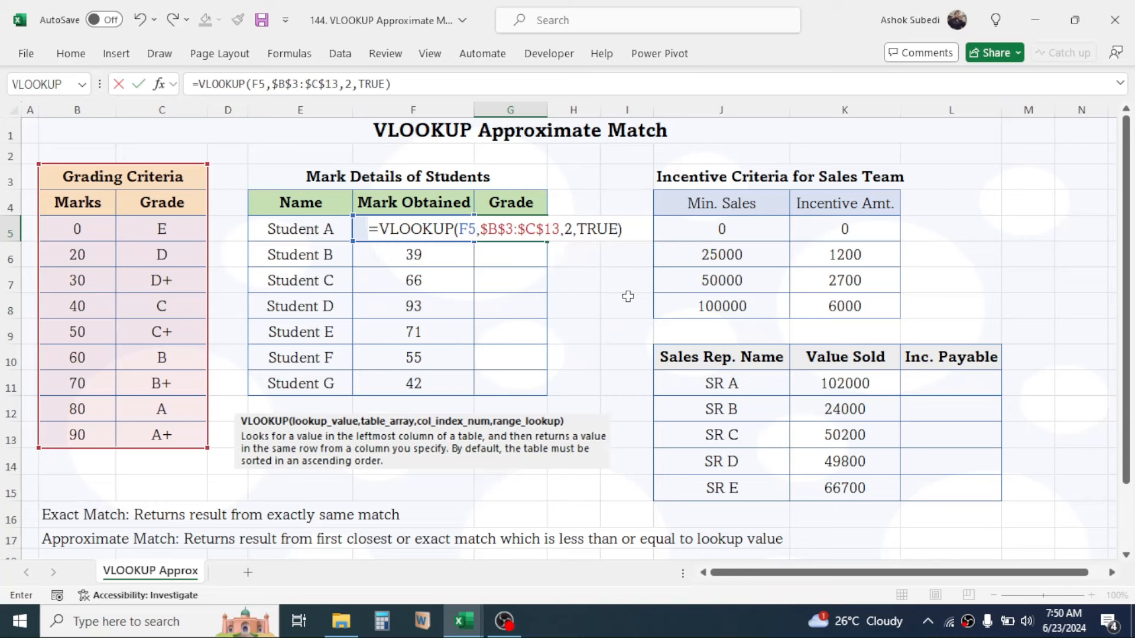
key(Return)
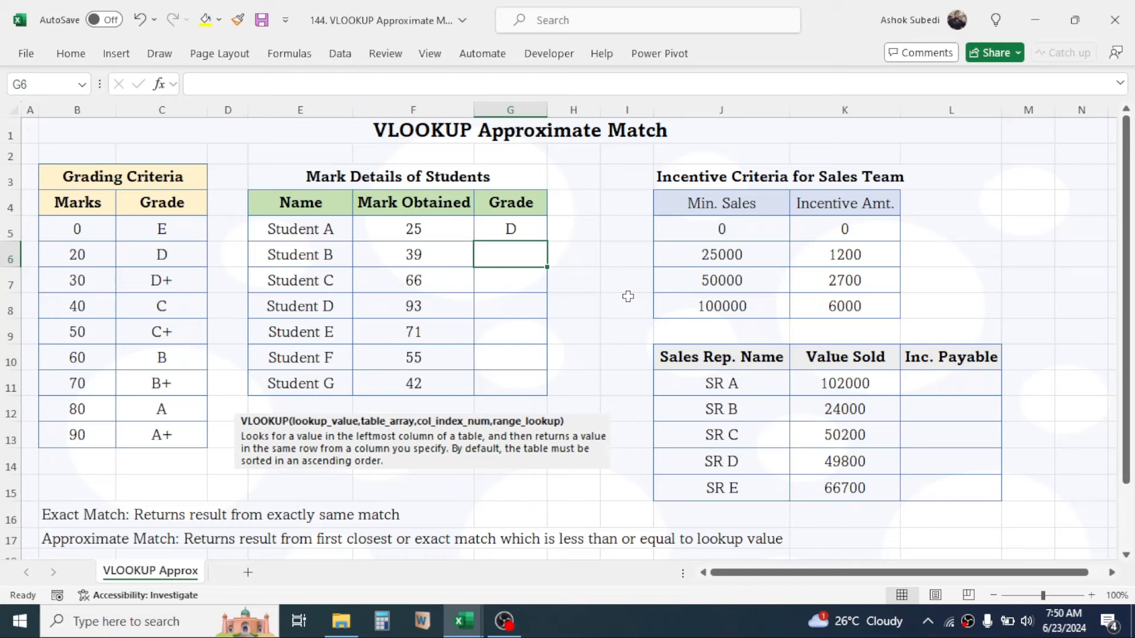
Step: Copy the grade formula from G5 down to G11 for all students and check Student D's mark
click(523, 232)
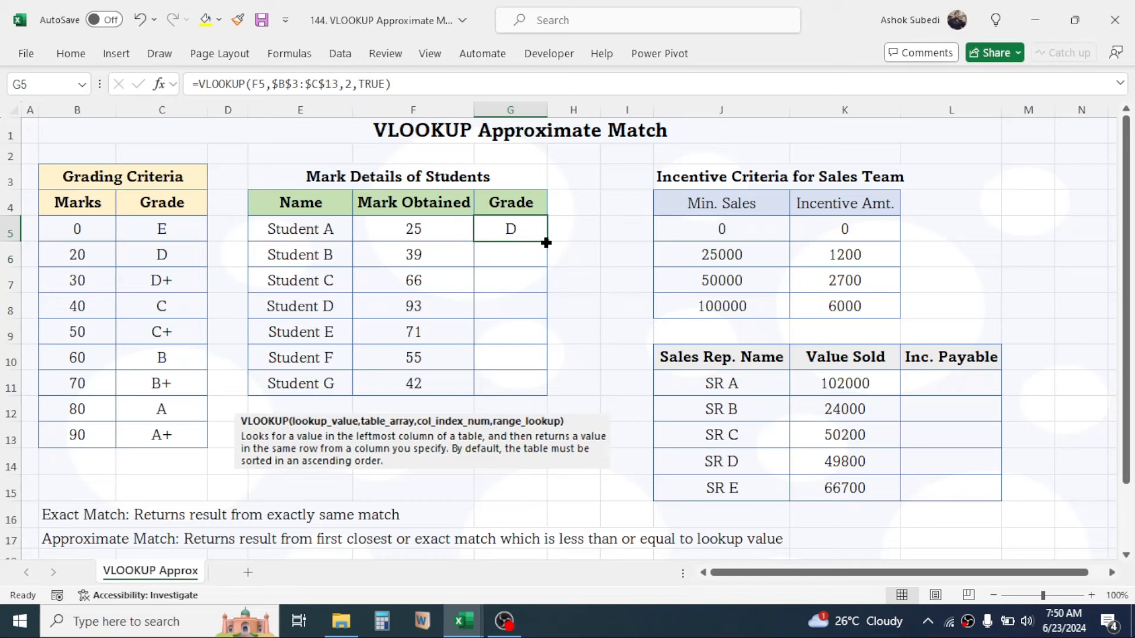
drag(546, 243, 534, 385)
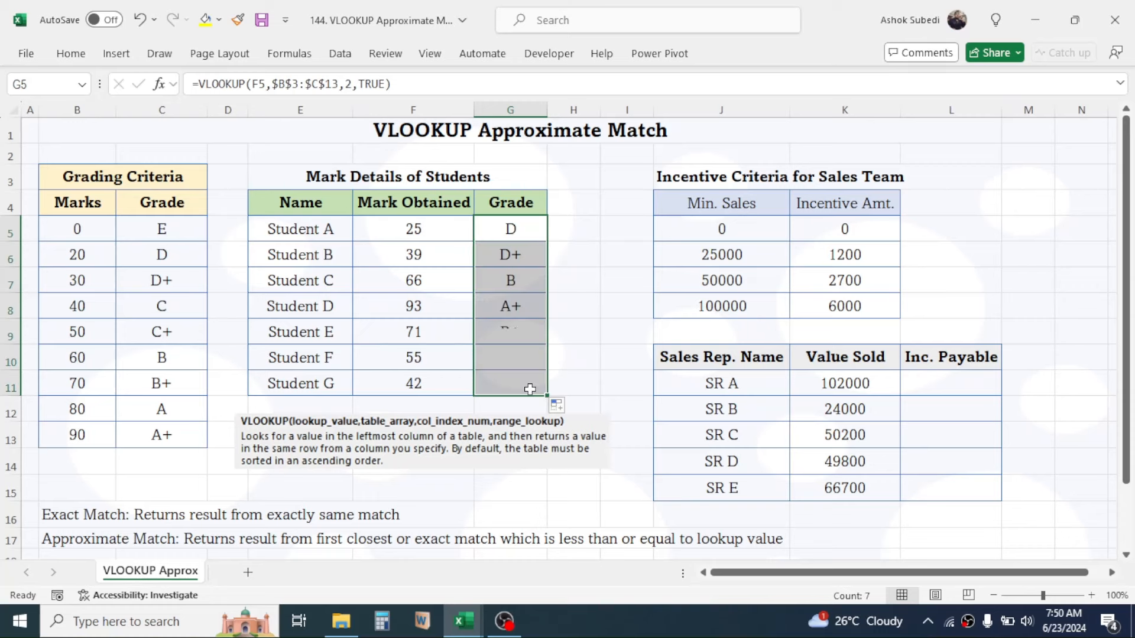
click(637, 274)
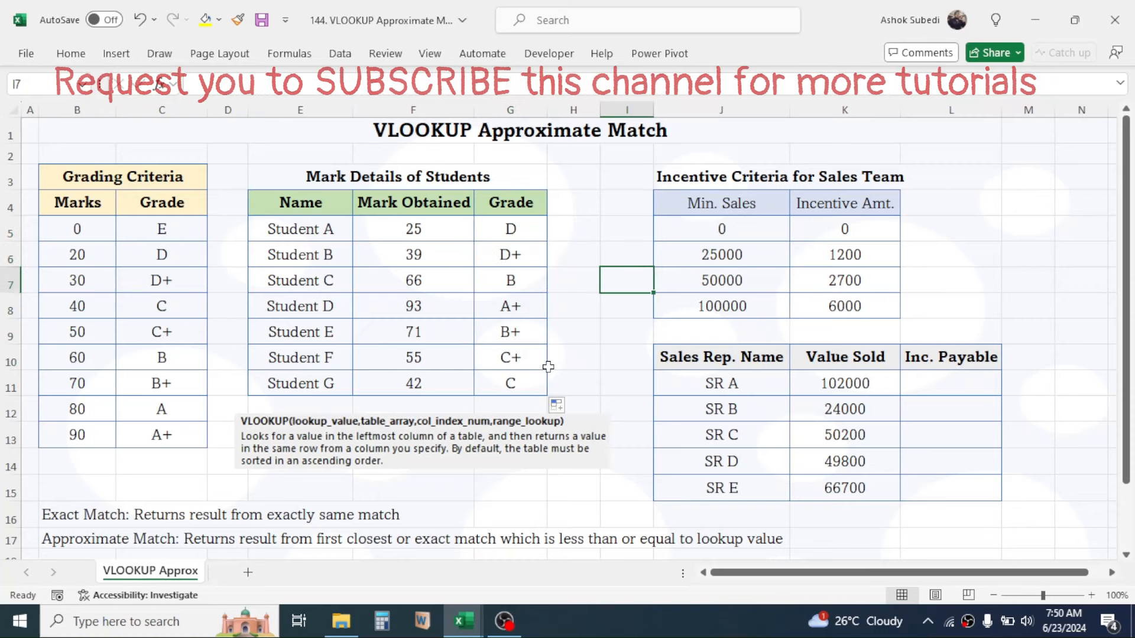
click(424, 308)
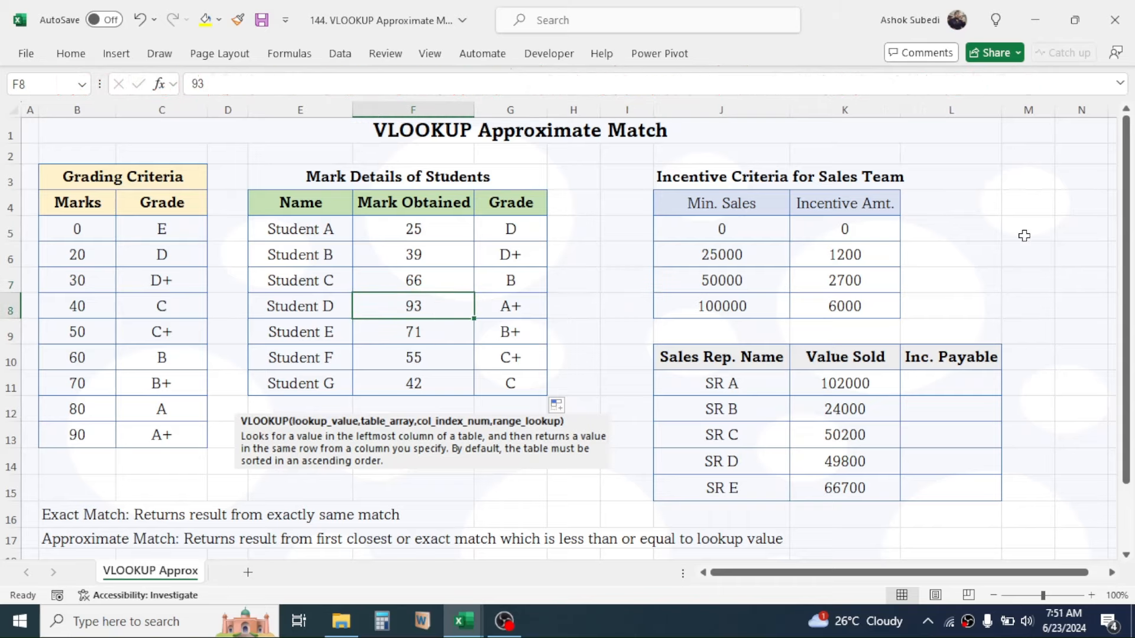
Step: Enter =VLOOKUP(K11,$J$4:$K$8,2) in L11 to calculate SR A's payable incentive, leaving out the range_lookup argument
click(951, 380)
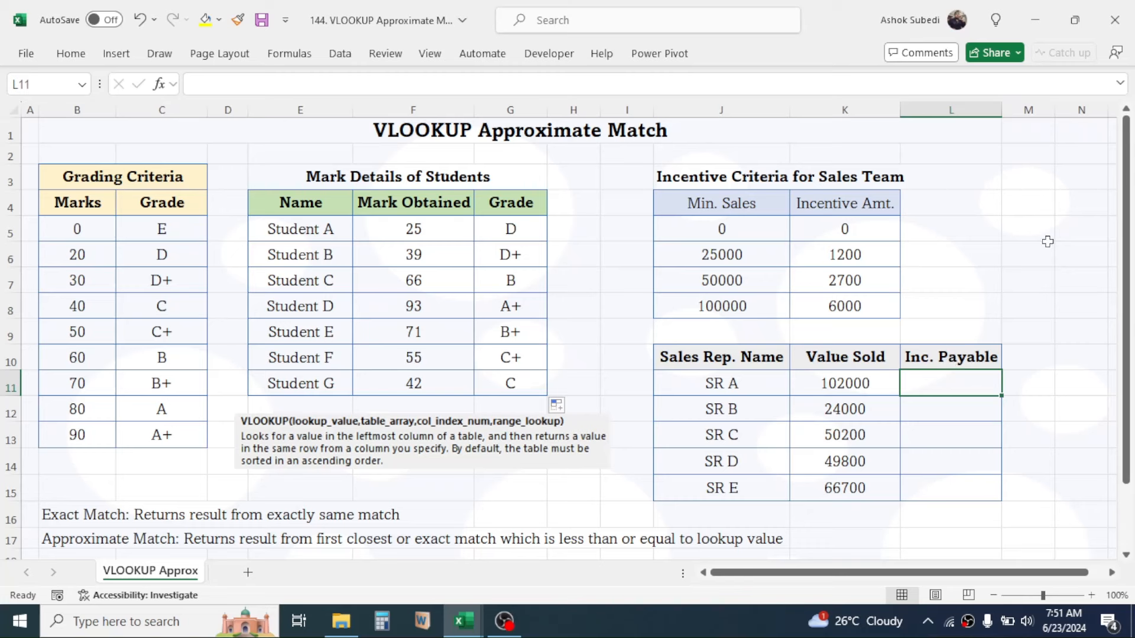
text(=)
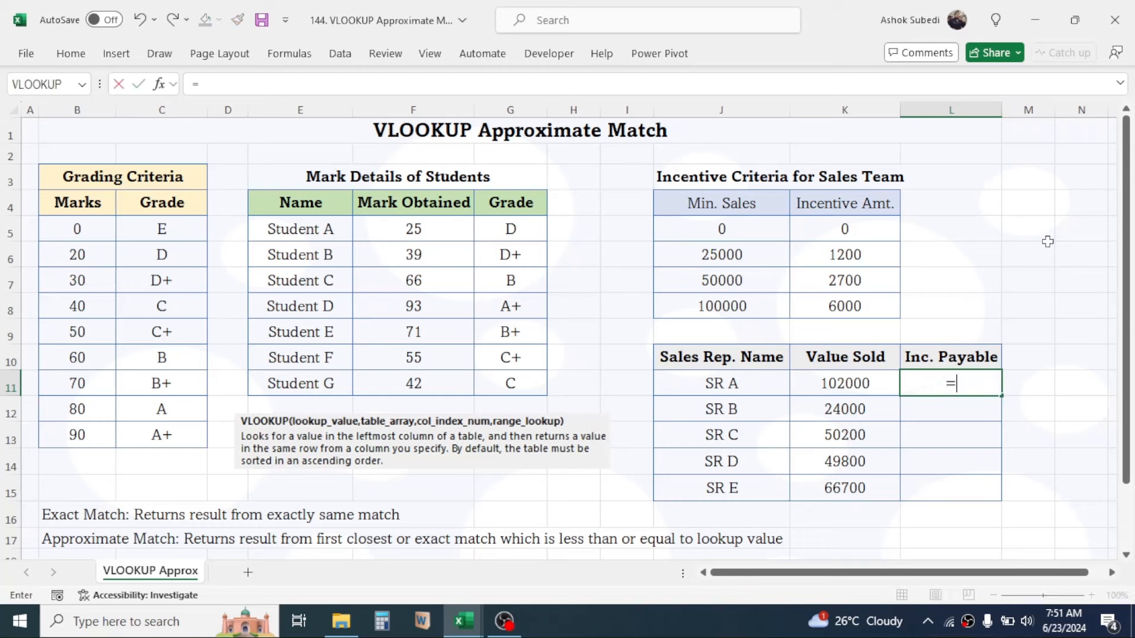
text(VLOOKUP)
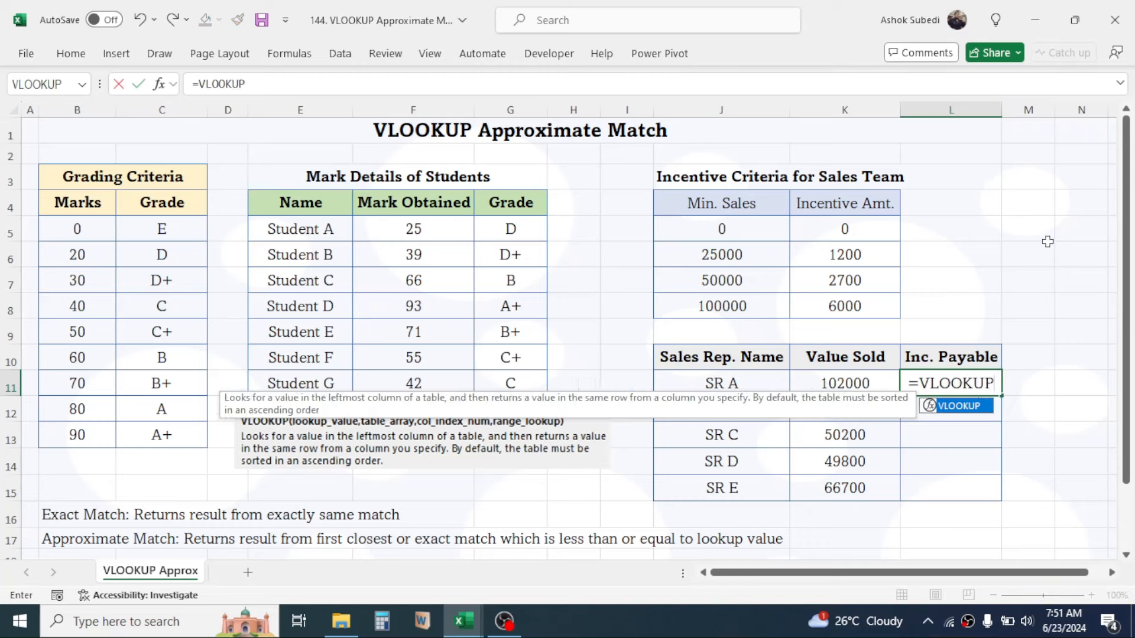
text(()
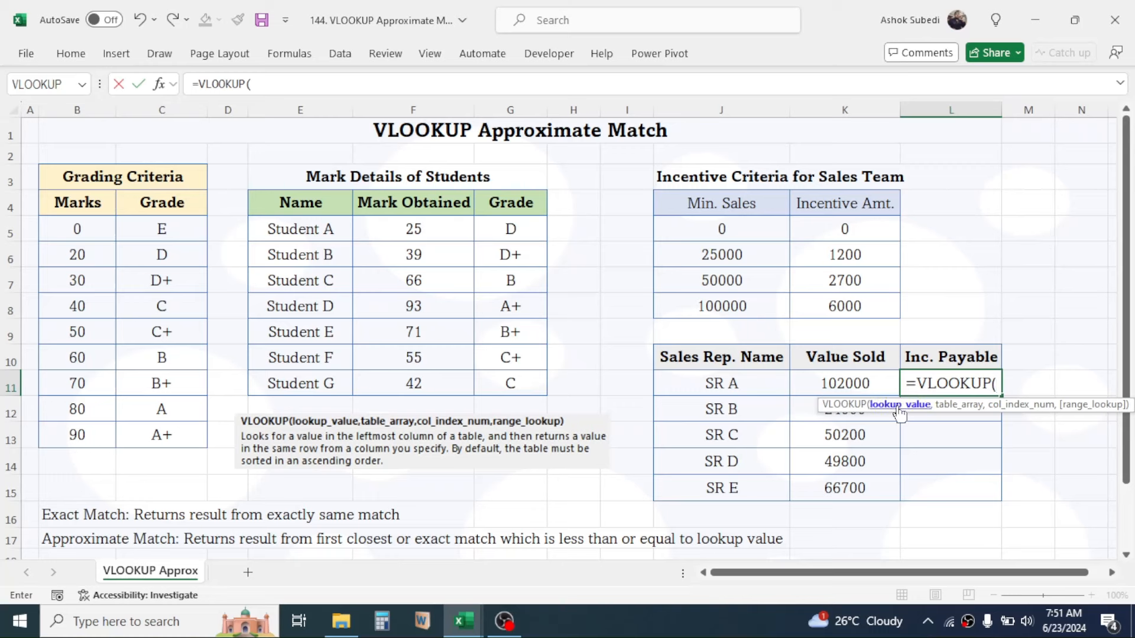
click(851, 381)
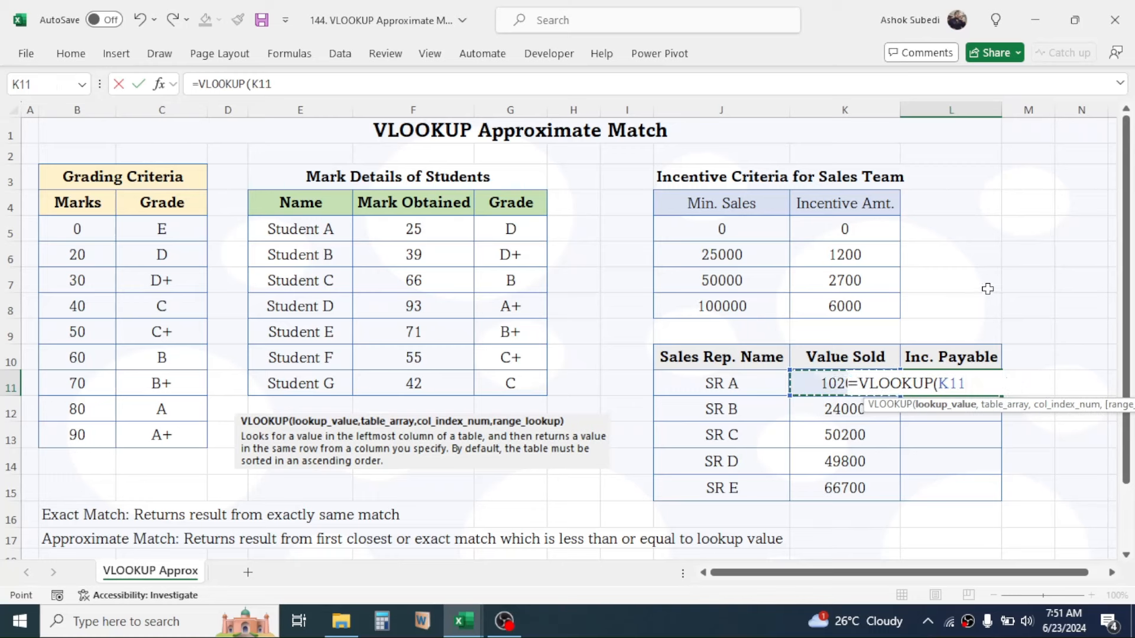
text(,)
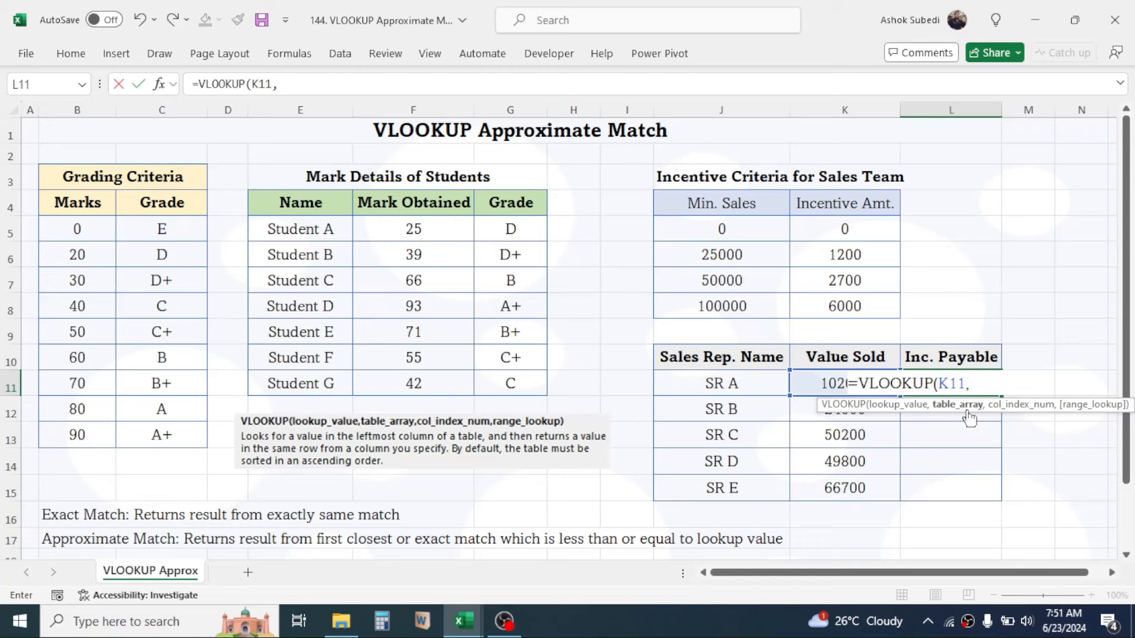
drag(708, 206, 823, 301)
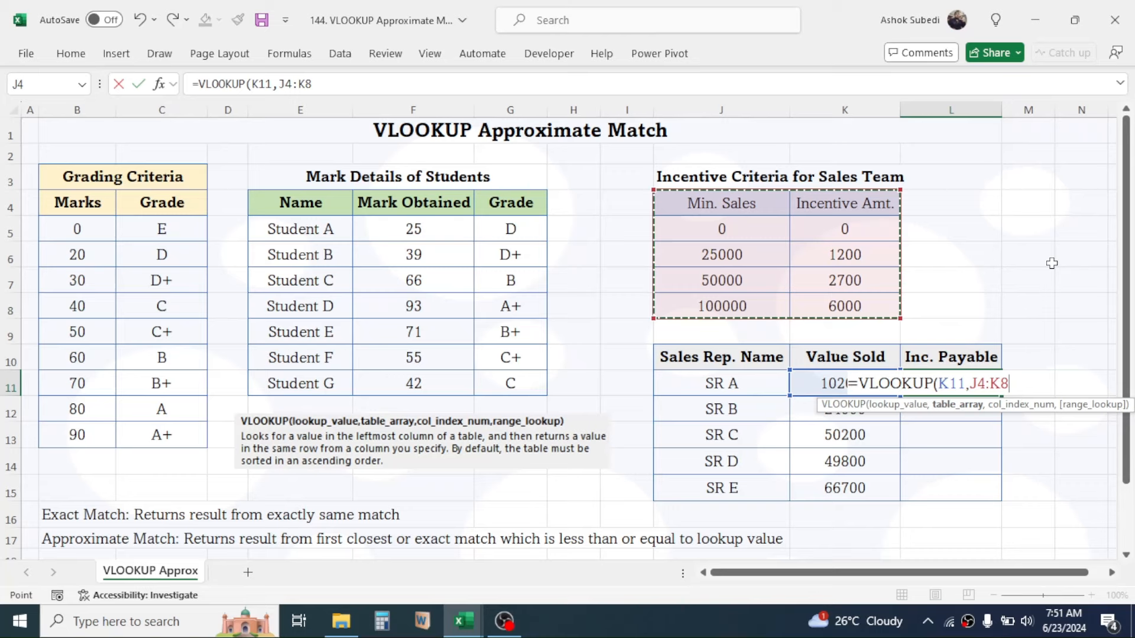
key(F4)
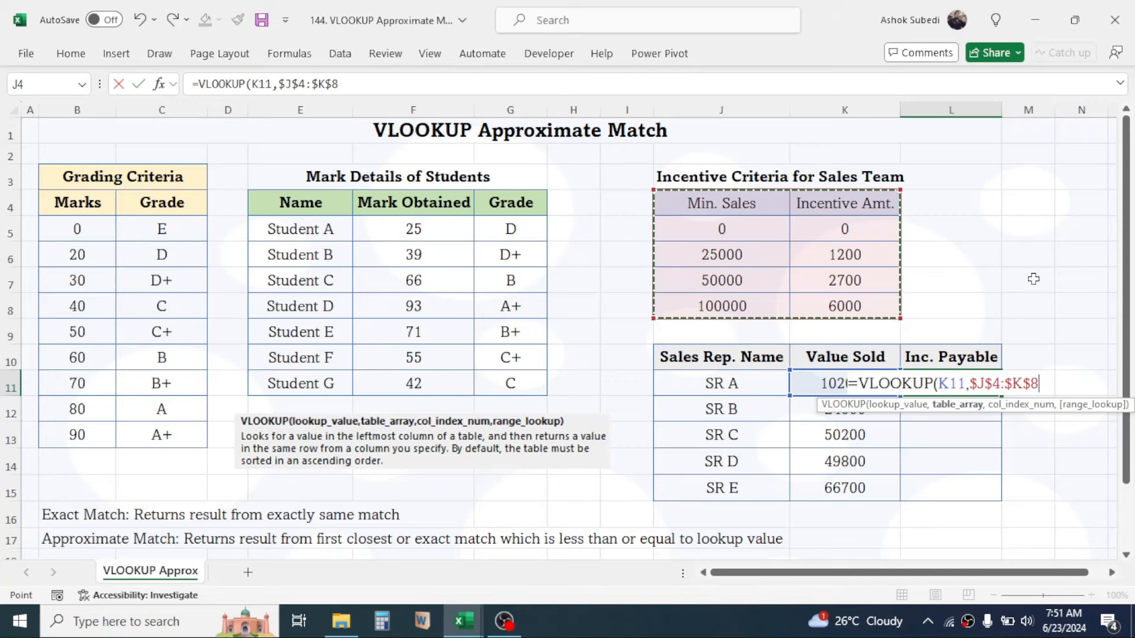
text(,)
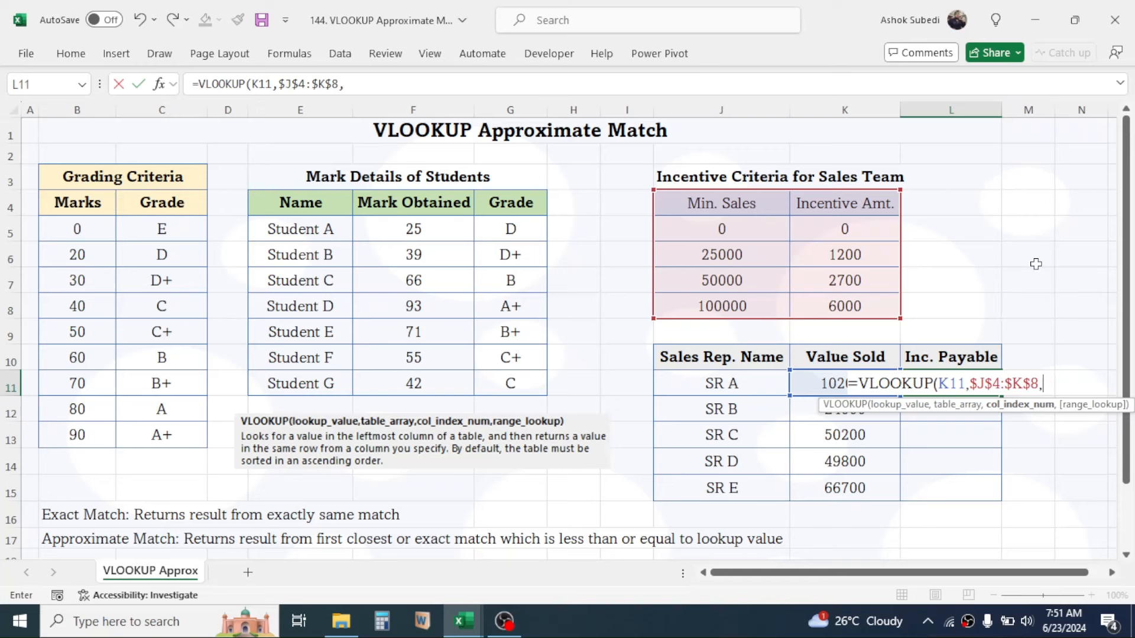
text(2)
text())
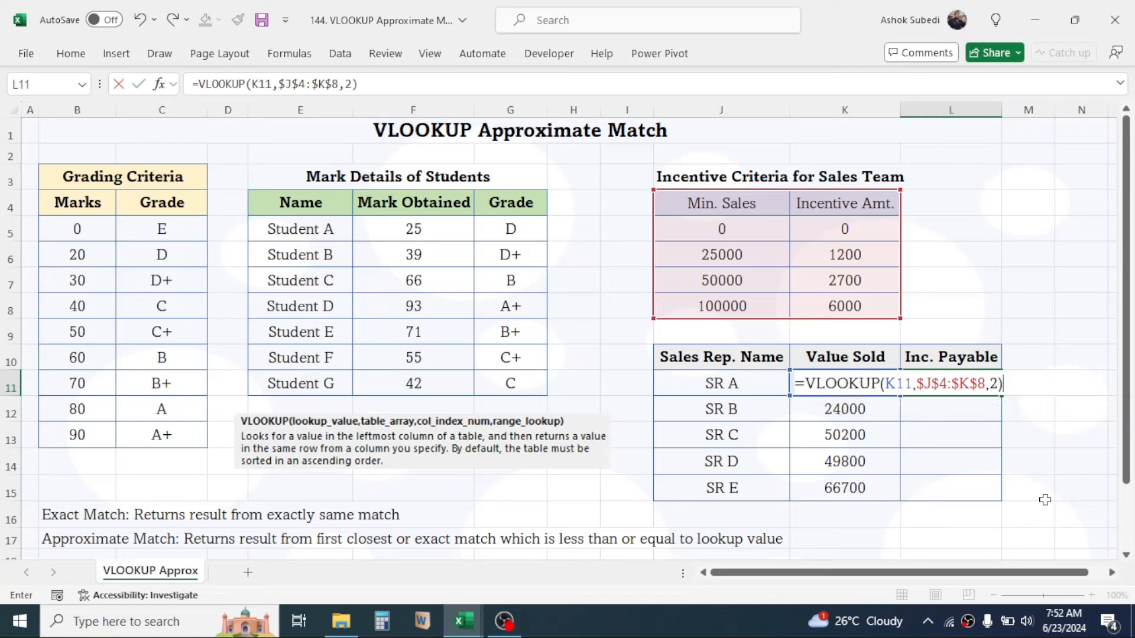
key(Return)
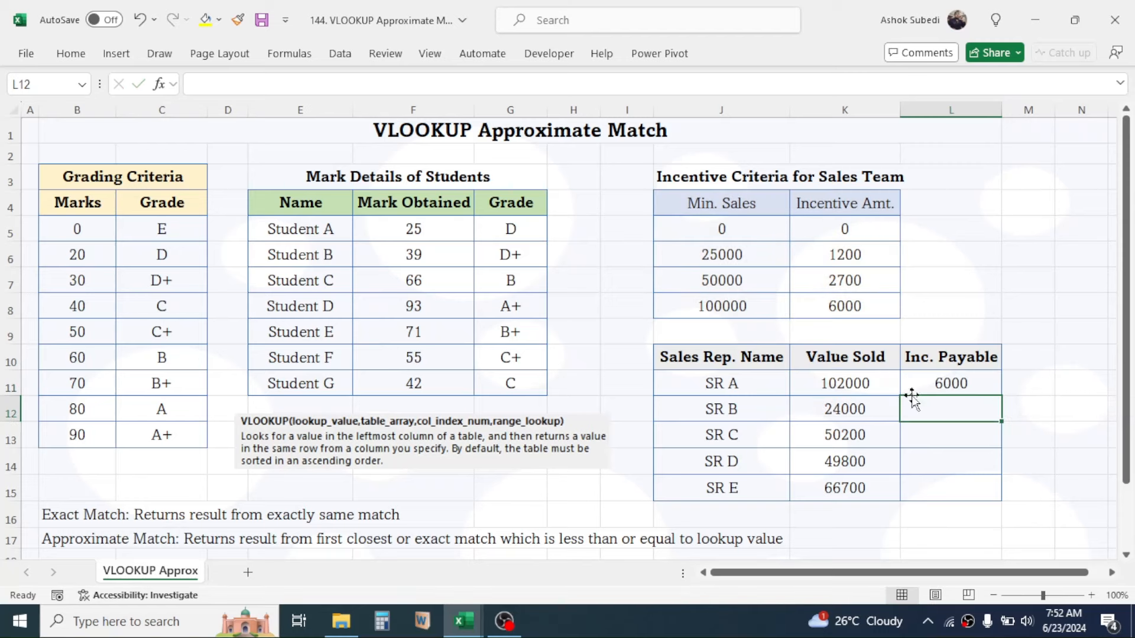
Step: Check SR A's payable incentive in L11 against the value sold and the 100000 row of the incentive criteria
click(945, 383)
key(Left)
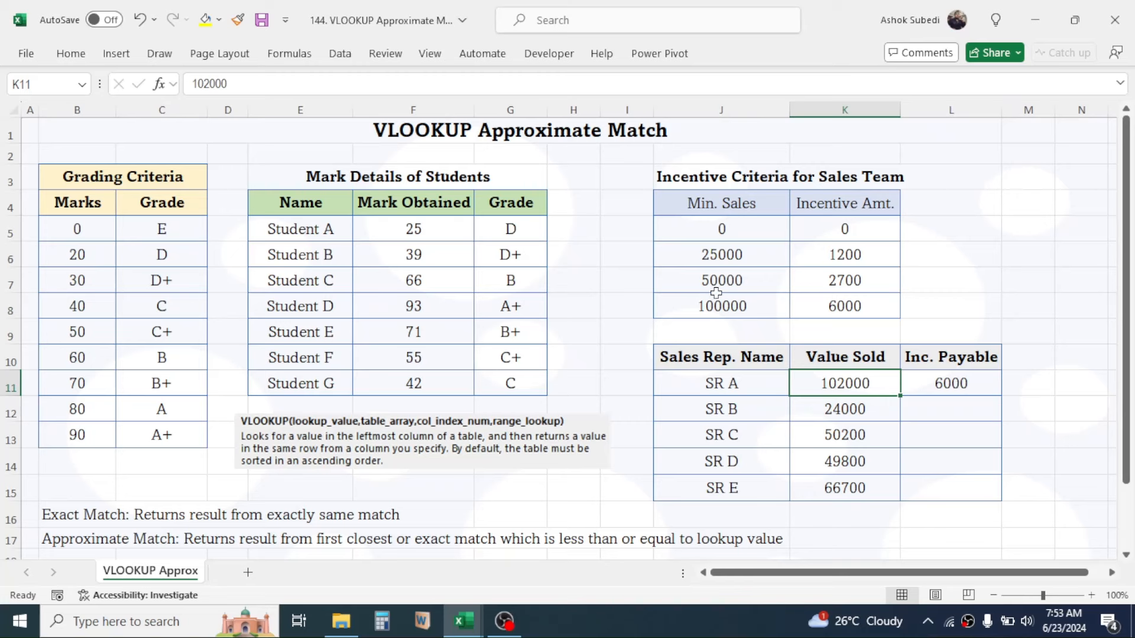
drag(717, 307, 836, 306)
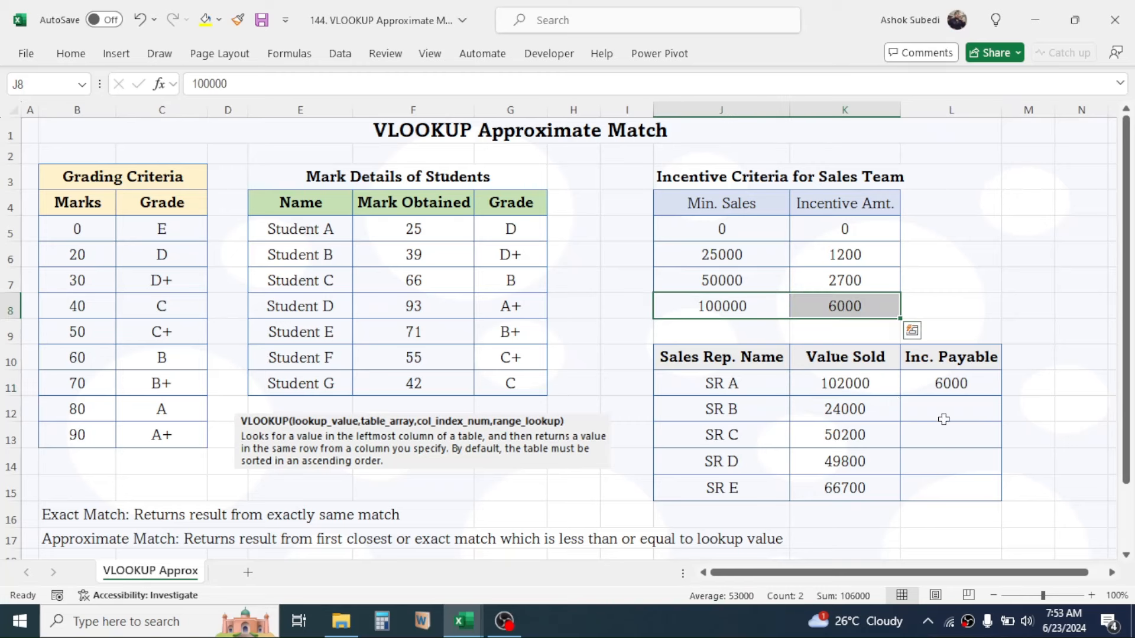
Step: Copy the incentive formula from L11 down to L15 for the remaining sales reps
click(959, 385)
drag(1003, 399, 995, 491)
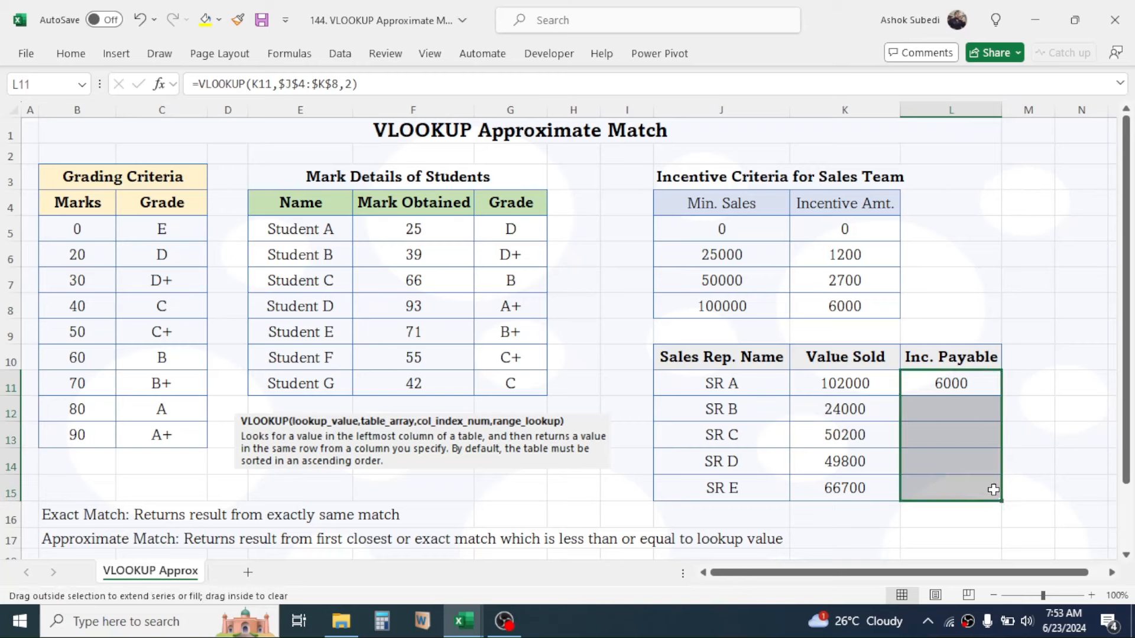
click(1052, 427)
Step: Check the copied formula for SR D and compare SR B's value sold with the 25000 minimum sales threshold
click(964, 465)
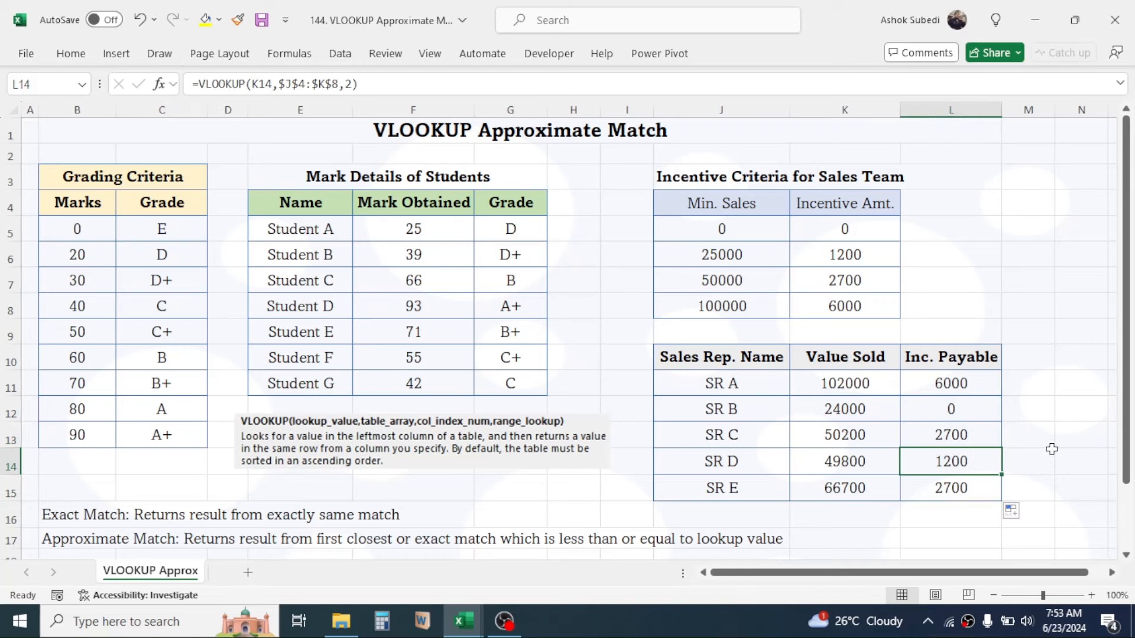
key(Up)
key(Up)
key(Left)
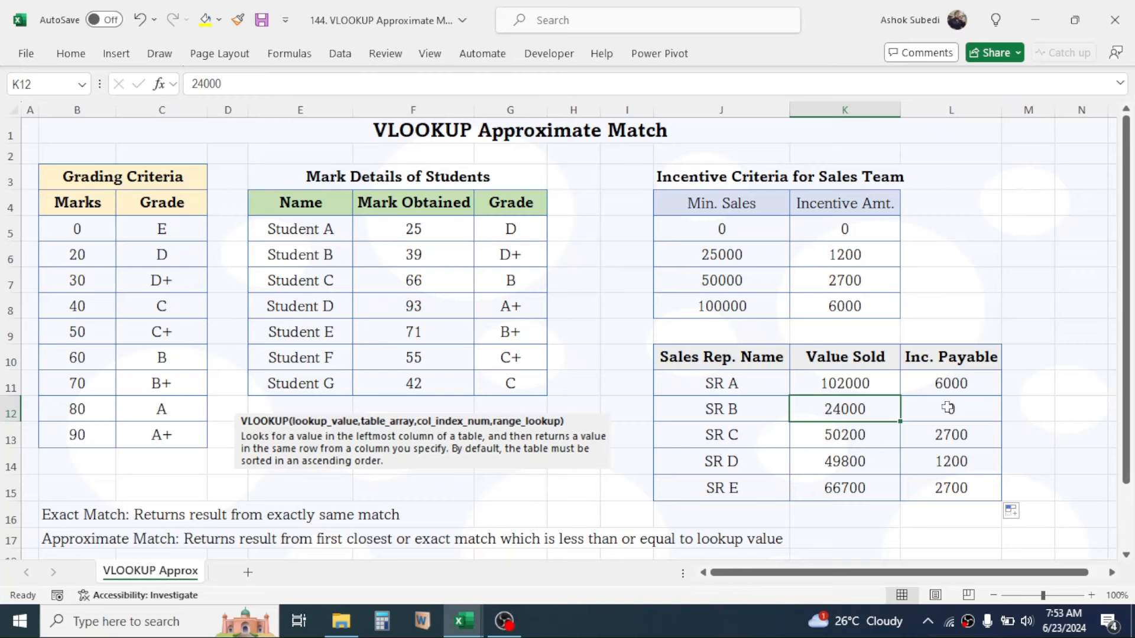
click(736, 259)
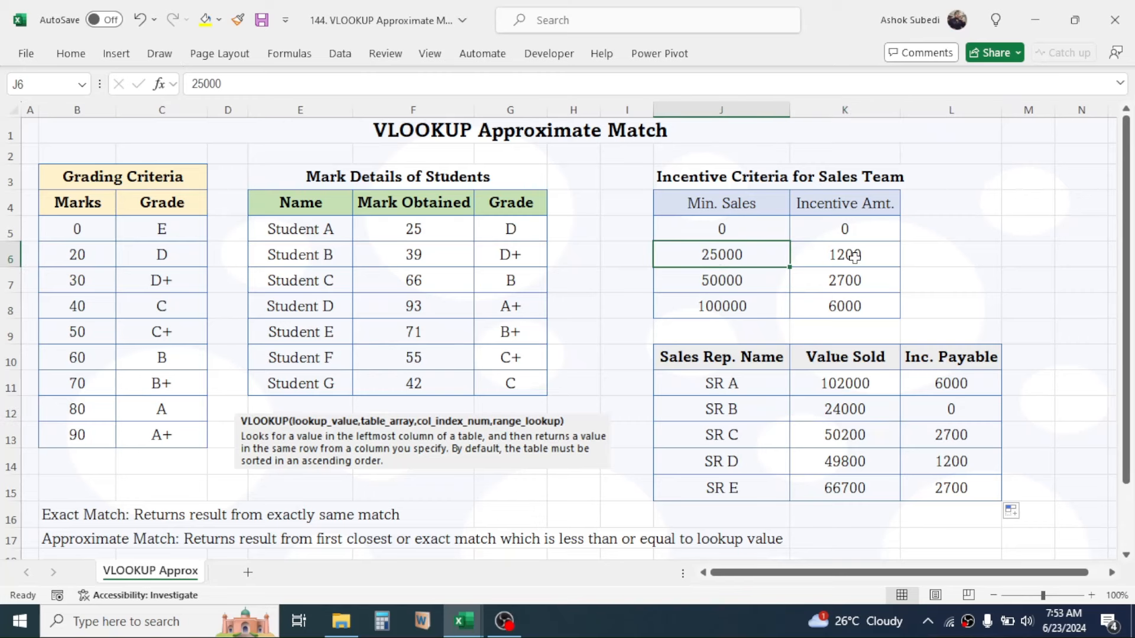
click(1028, 306)
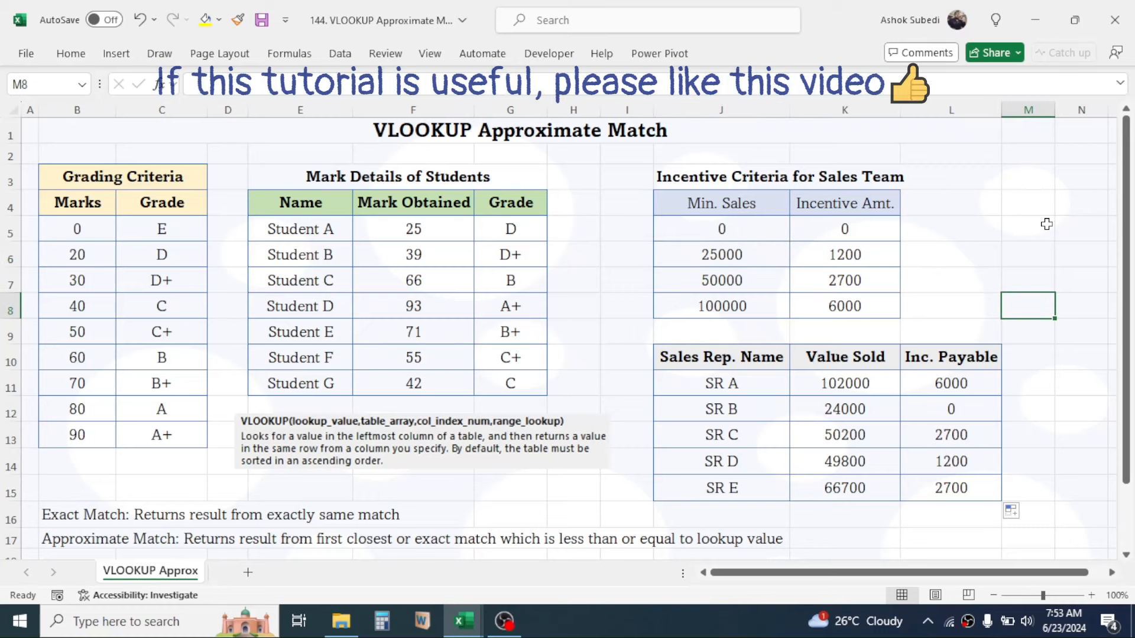